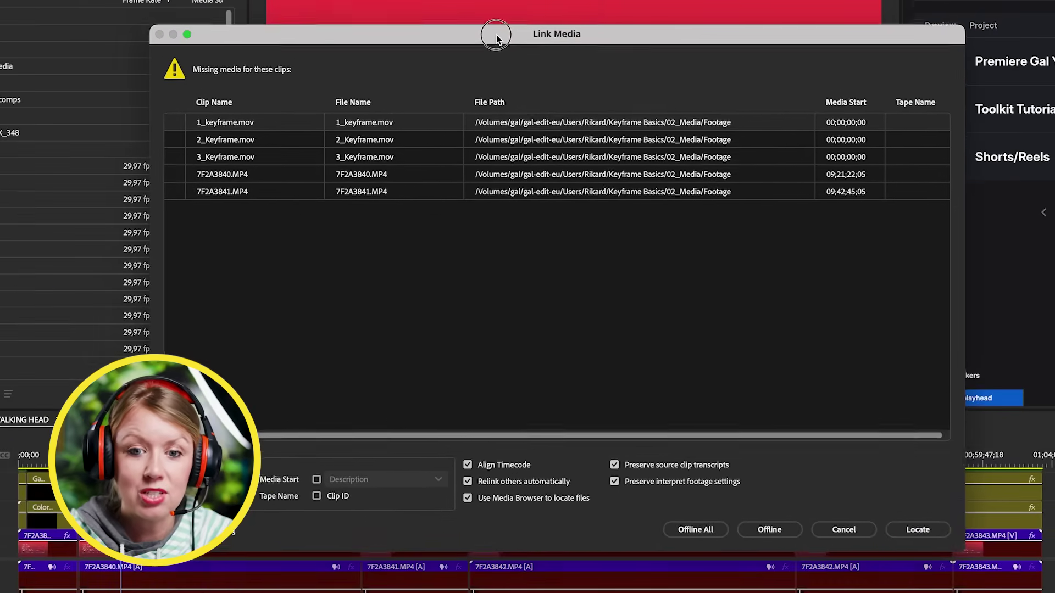
Relink the missing clip 7F2A3841.MP4 to the file of the same name in the All Footage folder inside 02_Media.
left_click_drag(496, 38, 493, 35)
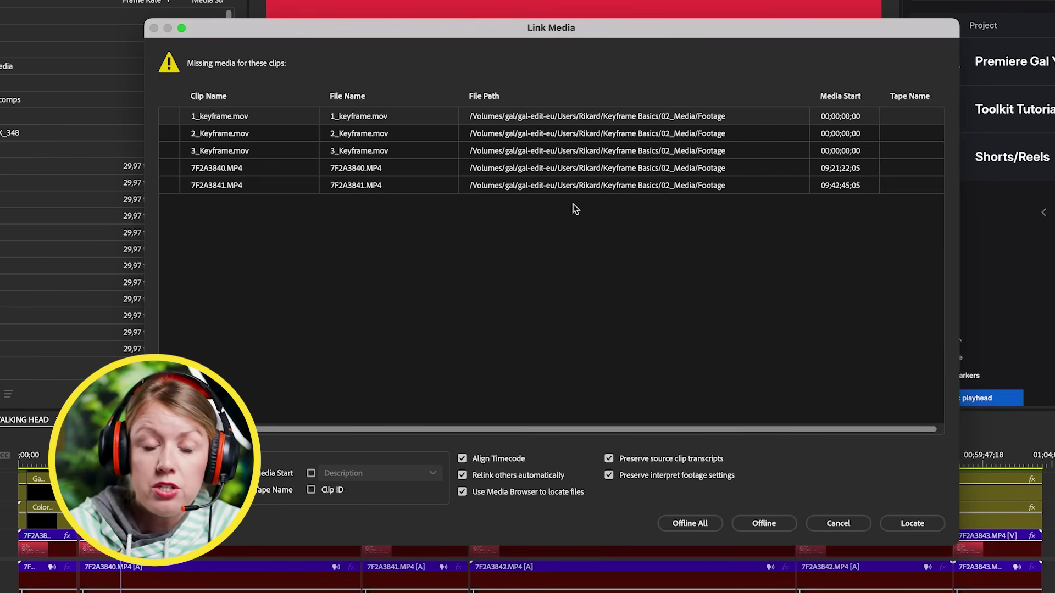
left_click(536, 173)
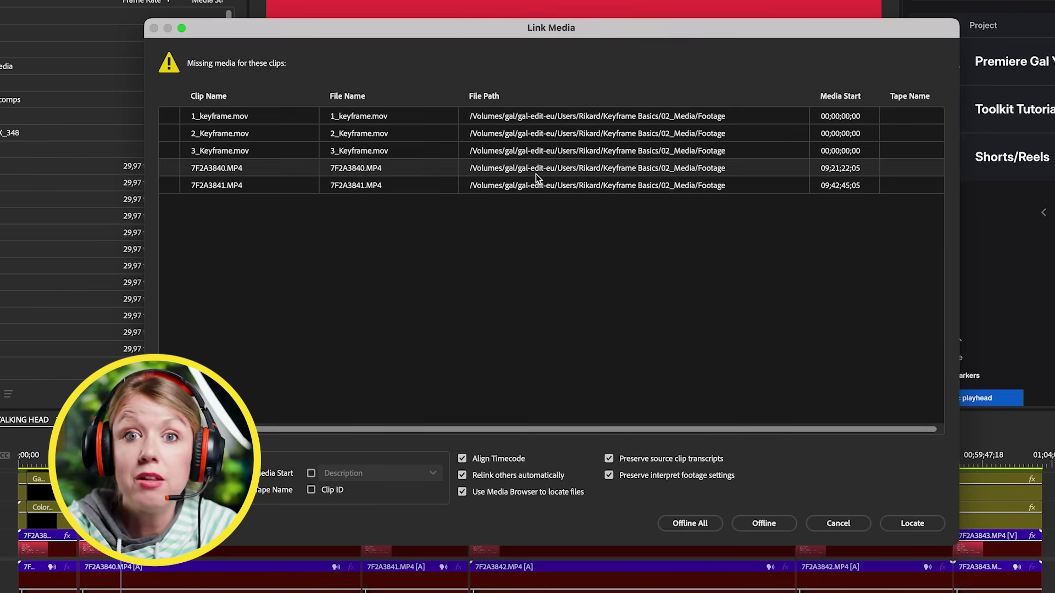
left_click(483, 188)
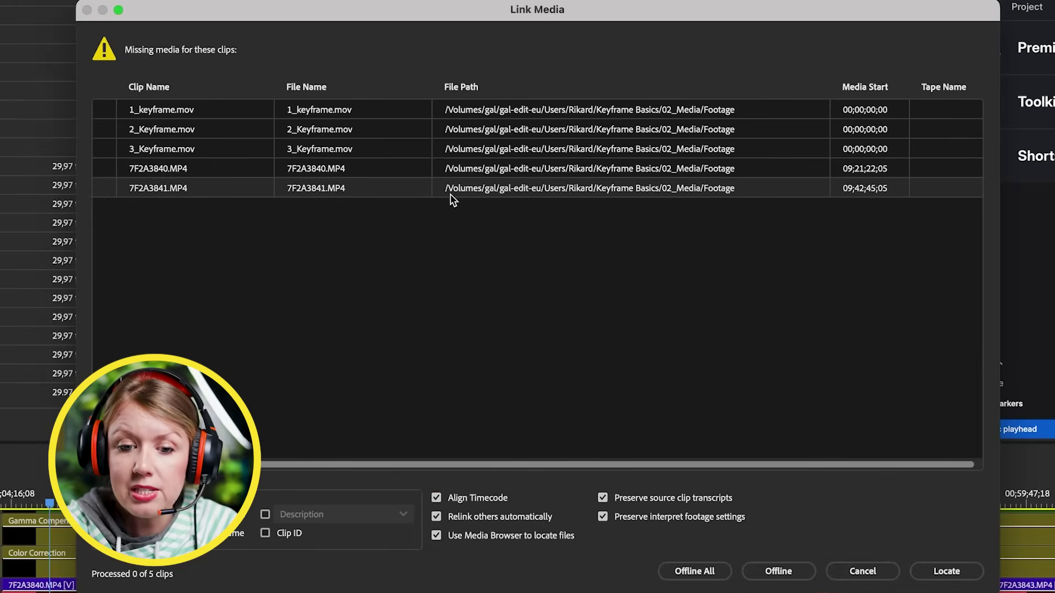
left_click(479, 190)
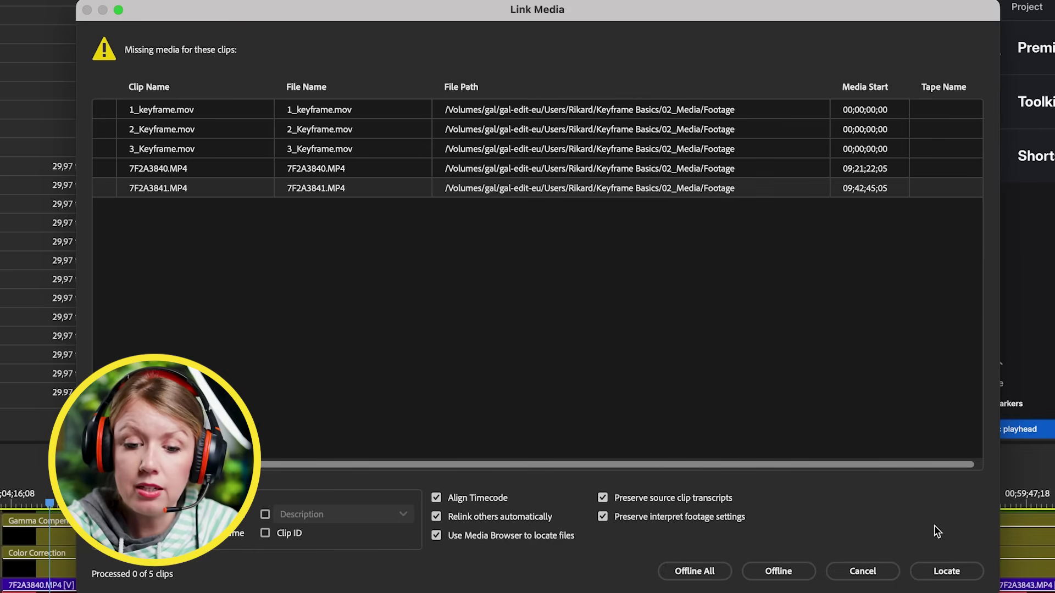
left_click(946, 571)
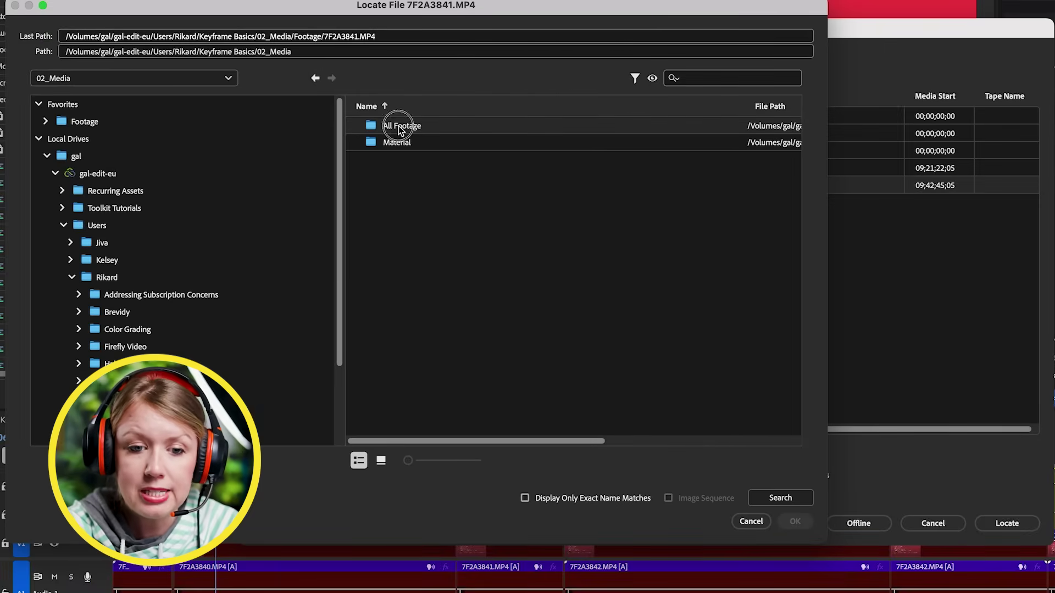
left_click_drag(434, 10, 636, 234)
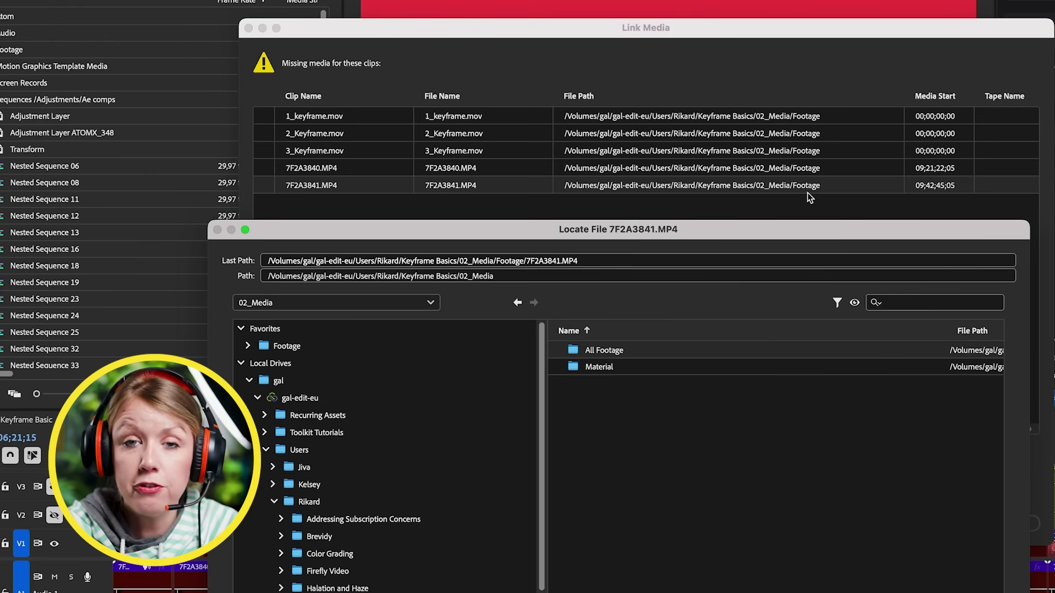
double_click(571, 352)
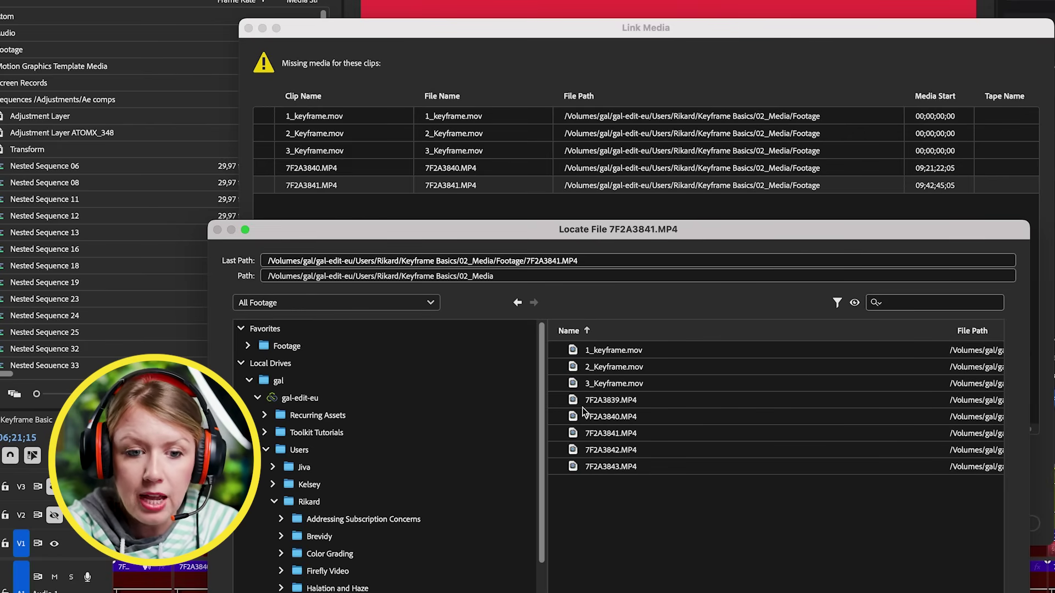
left_click(589, 436)
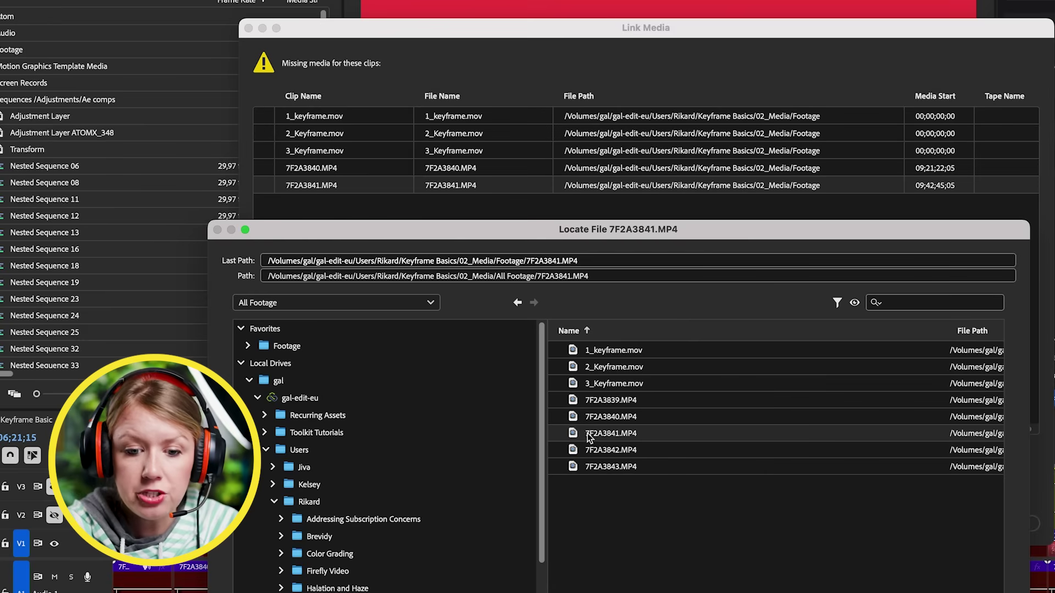
left_click(609, 436)
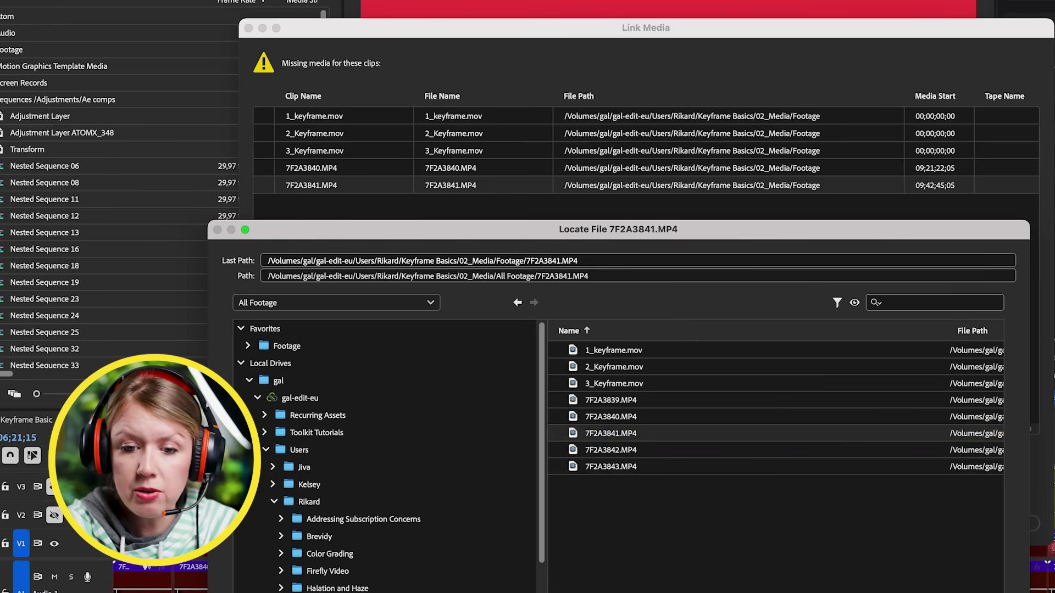
Select the offline 7F2A3842 and 7F2A3843 clips in the TALKING HEAD timeline and relink them by locating 7F2A3842.MP4 in All Footage.
left_click_drag(401, 456, 774, 488)
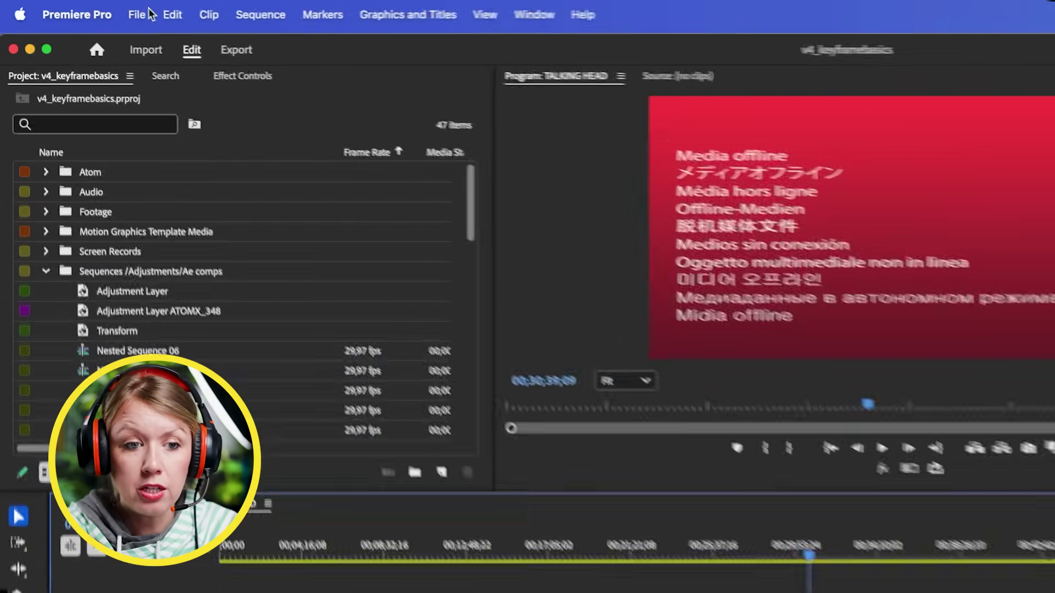
left_click(86, 8)
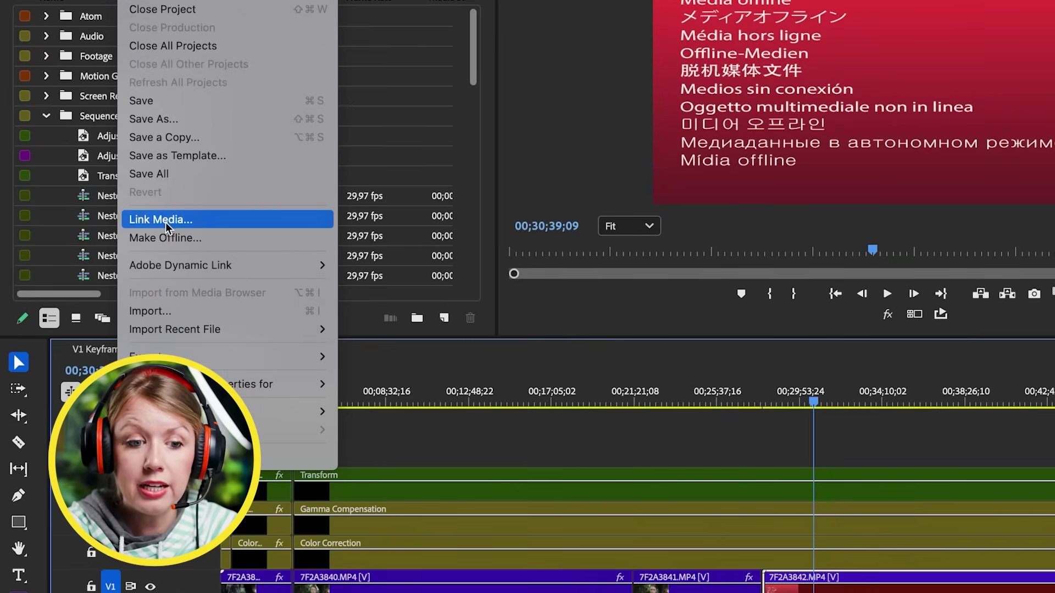
left_click(166, 222)
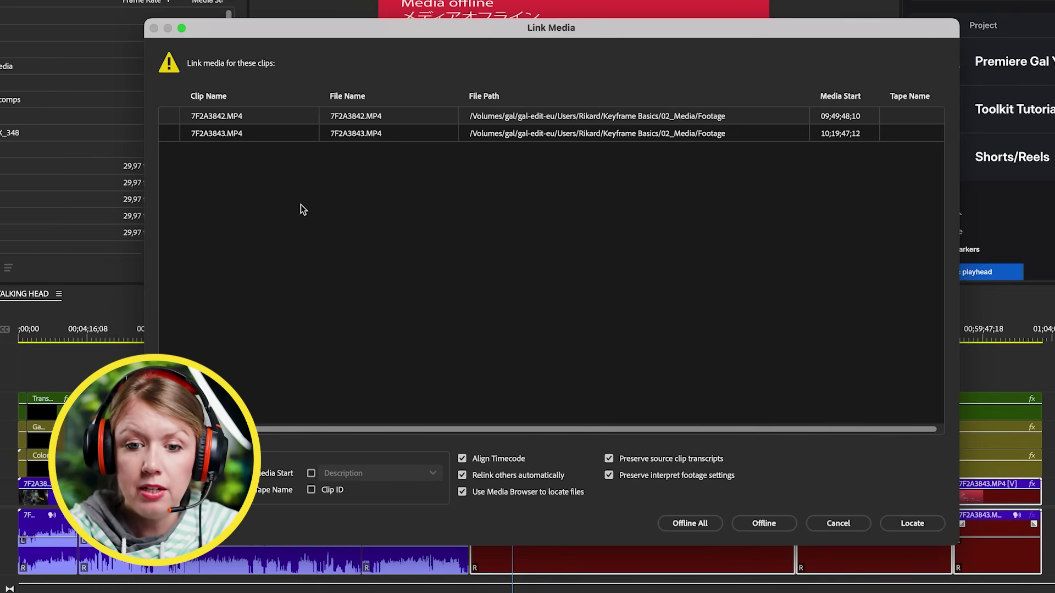
left_click(918, 516)
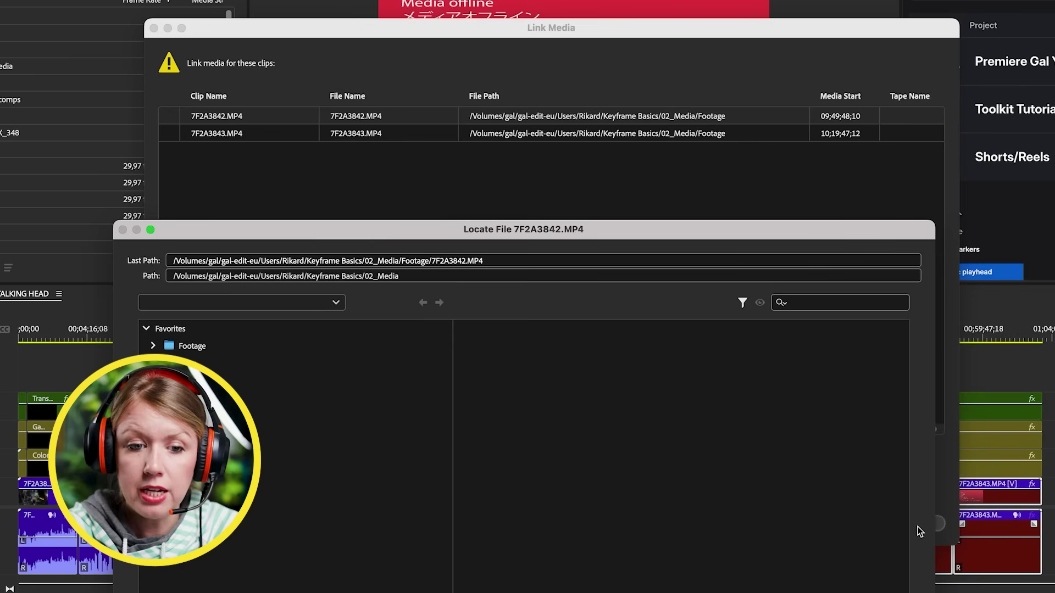
double_click(511, 353)
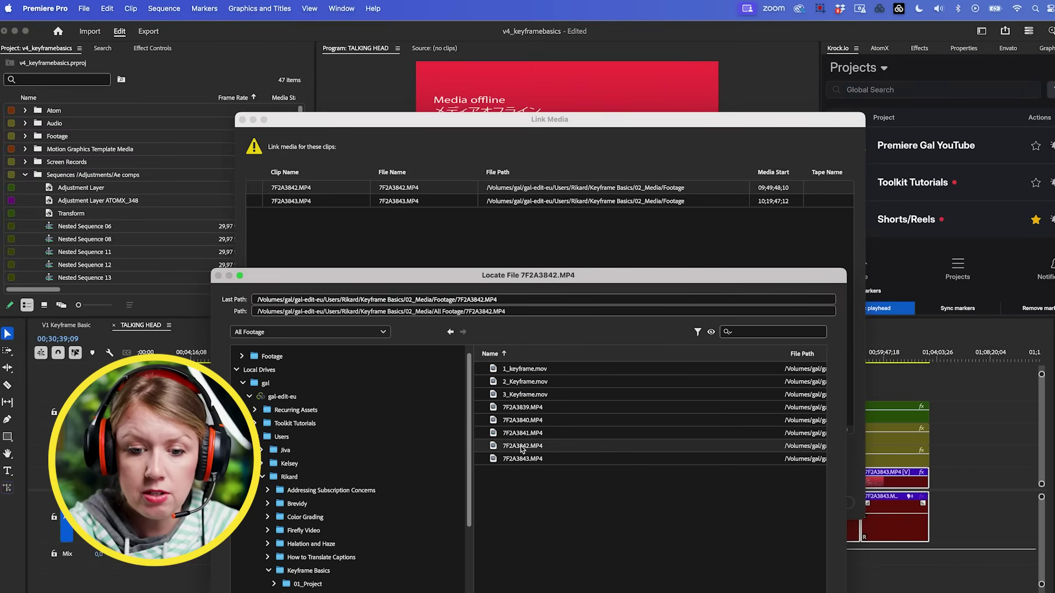
double_click(522, 447)
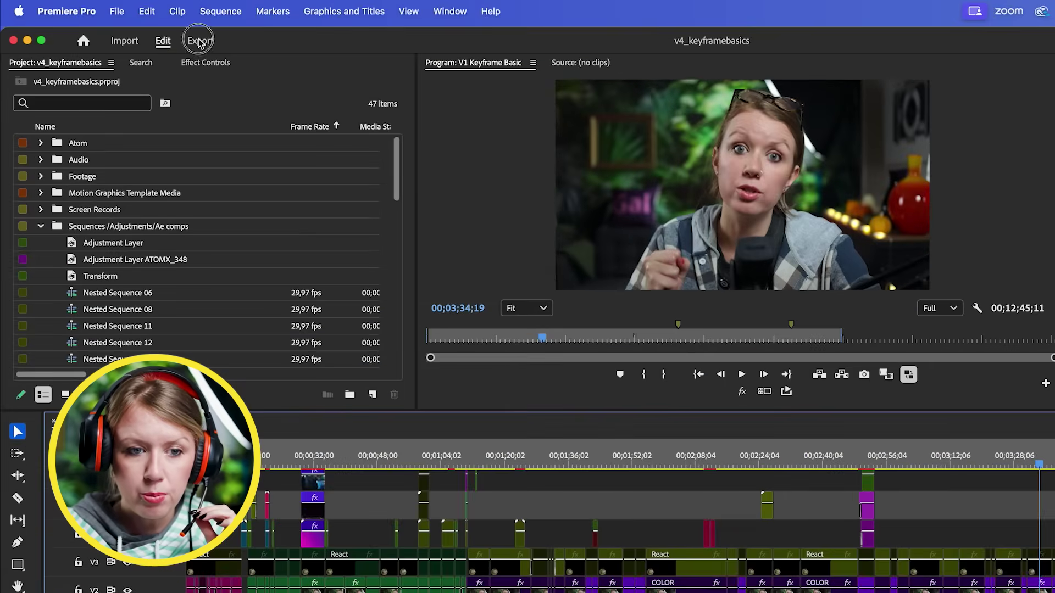
Try to export the V1 Keyframe Basic sequence to check for offline media, and cancel the export.
left_click(198, 38)
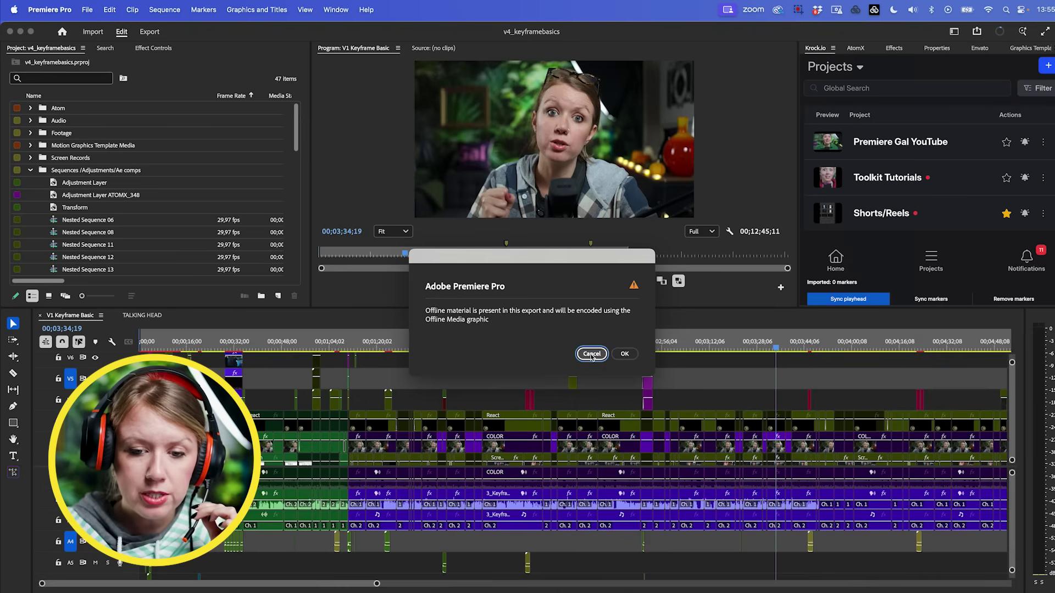
left_click(592, 354)
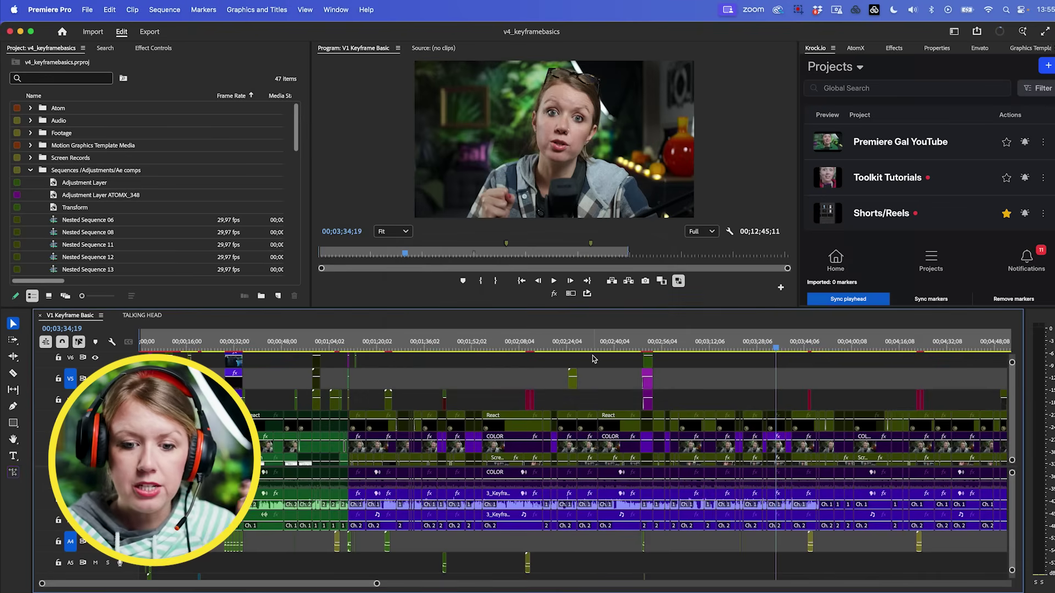
mouse_move(377, 586)
left_mouse_down()
mouse_move(443, 586)
mouse_move(378, 587)
left_mouse_up()
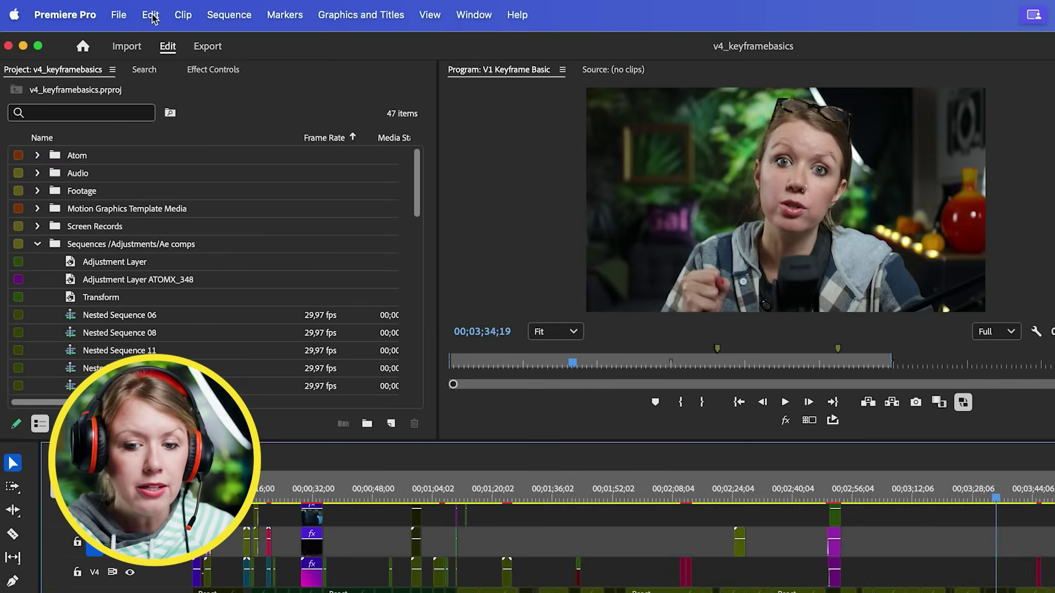
Find all clips in the V1 Keyframe Basic timeline whose Media Type contains "offline".
left_click(150, 15)
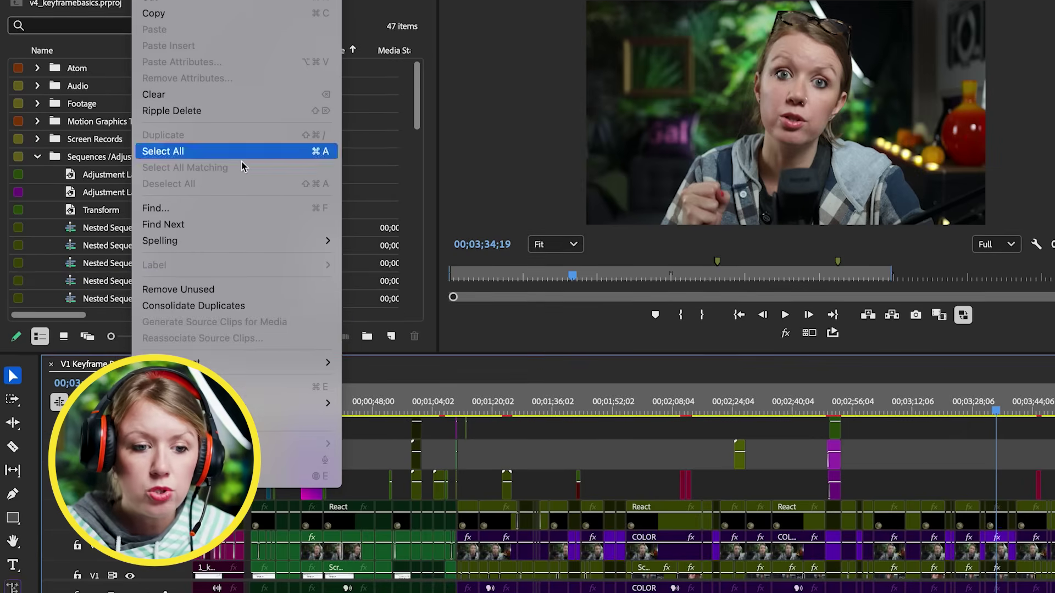
left_click(259, 212)
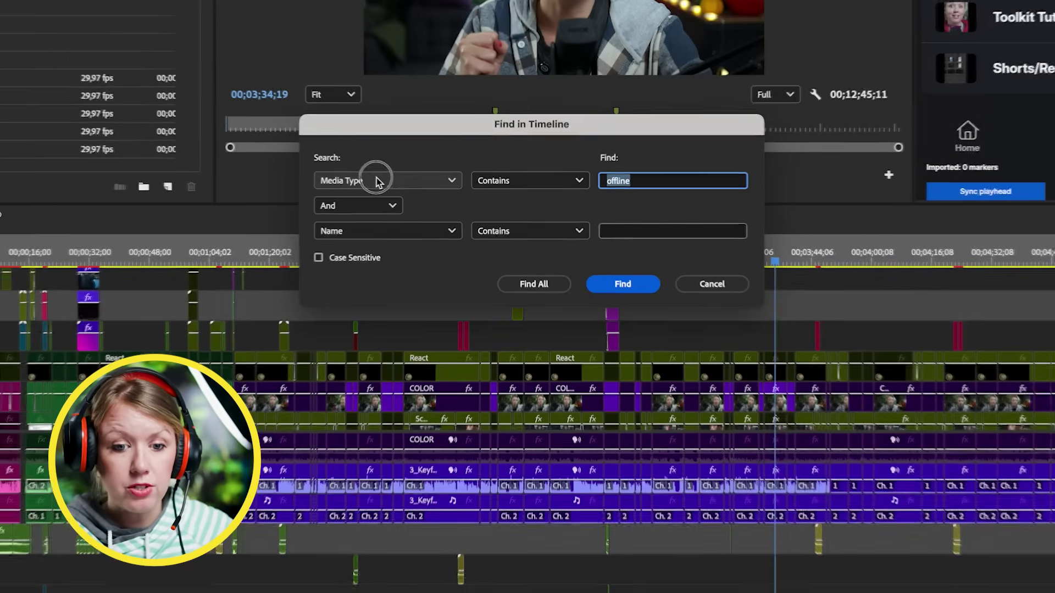
left_click(373, 175)
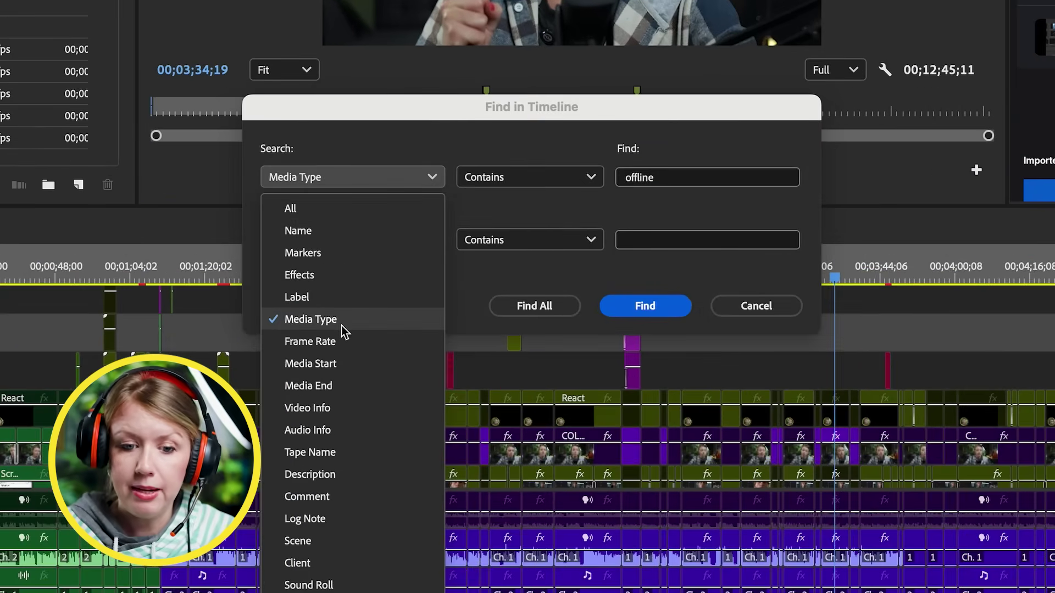
left_click(324, 323)
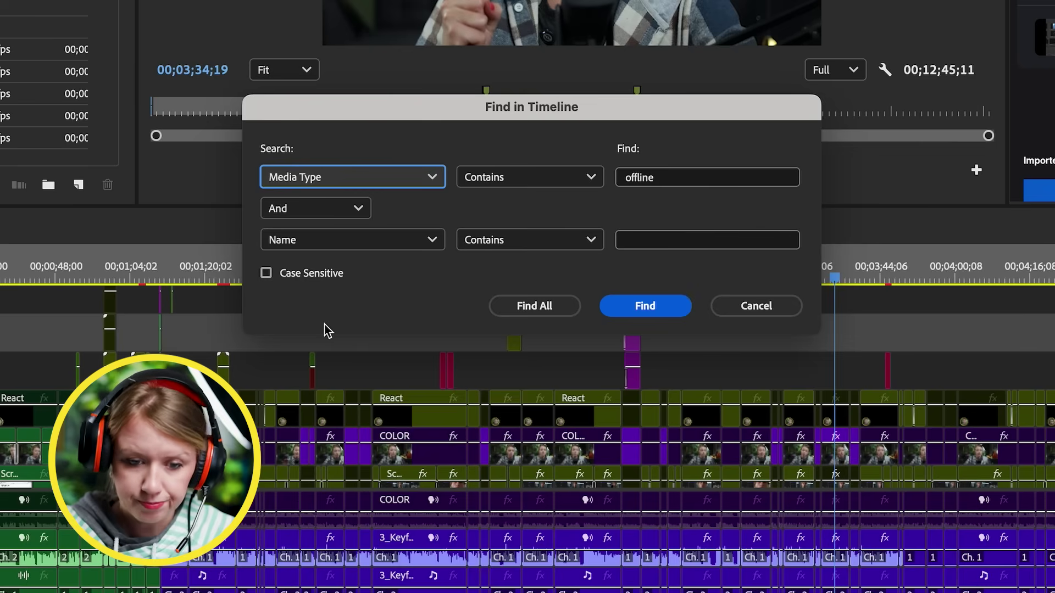
left_click(510, 177)
left_click(500, 214)
left_click(649, 179)
left_click_drag(670, 185, 593, 177)
type("offline")
left_click(748, 151)
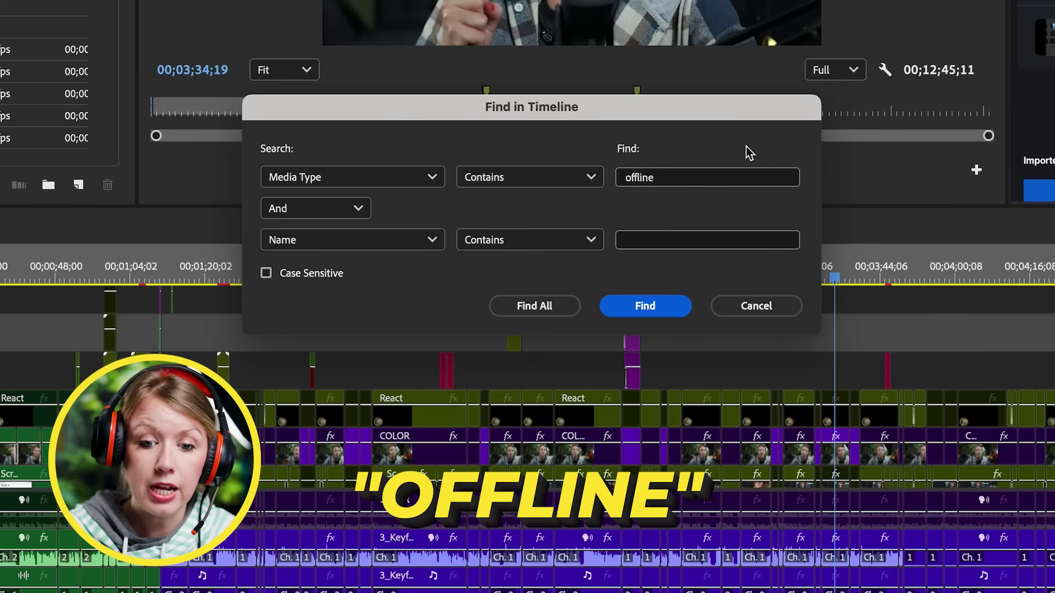
left_click(535, 308)
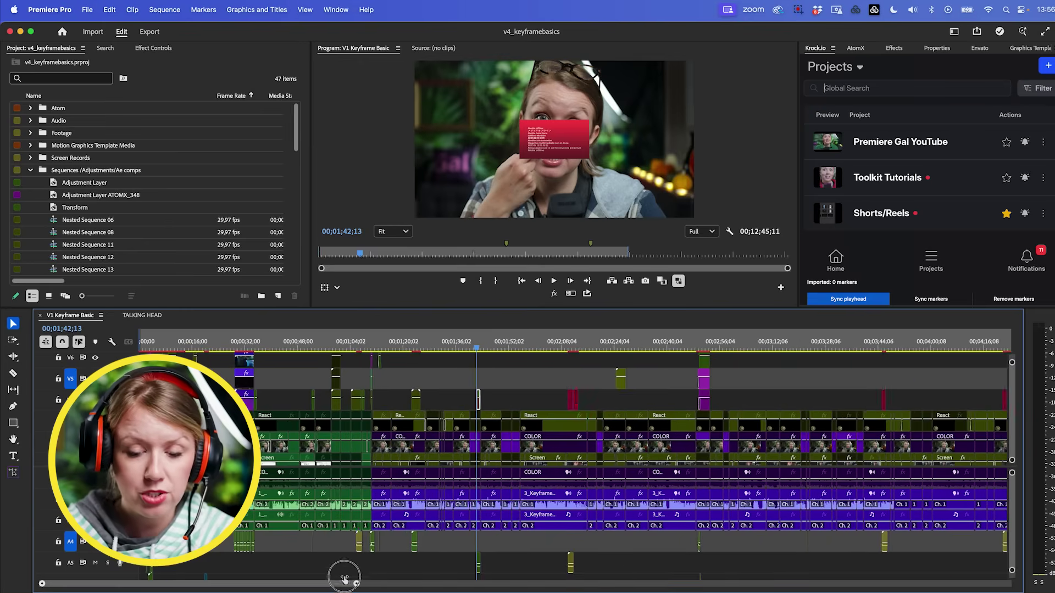
Place the playhead over the offline anchor.png clip and start locating its media through Link Media.
left_click_drag(345, 578, 258, 566)
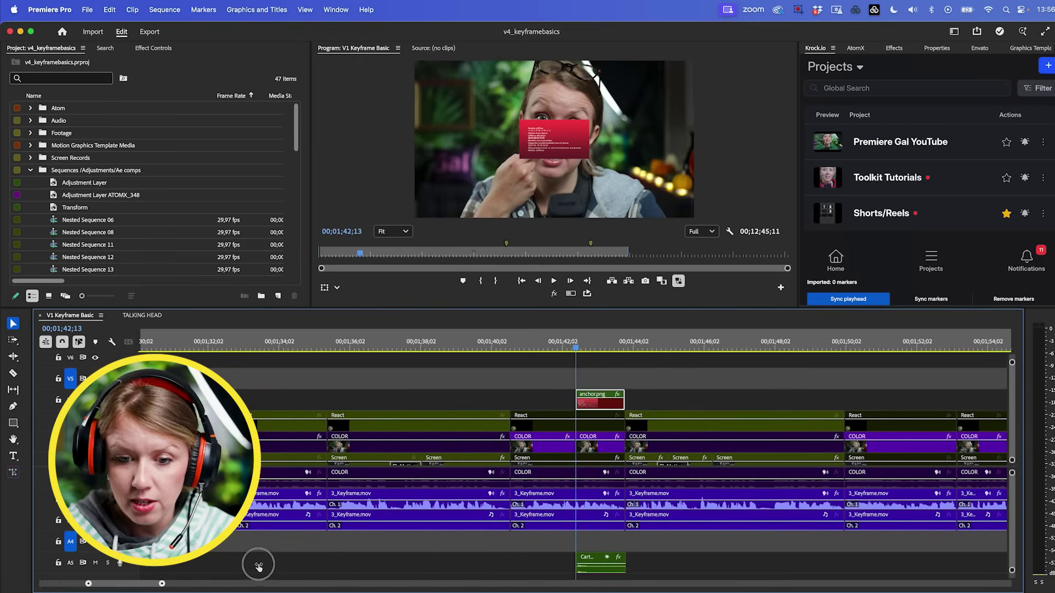
left_click(594, 344)
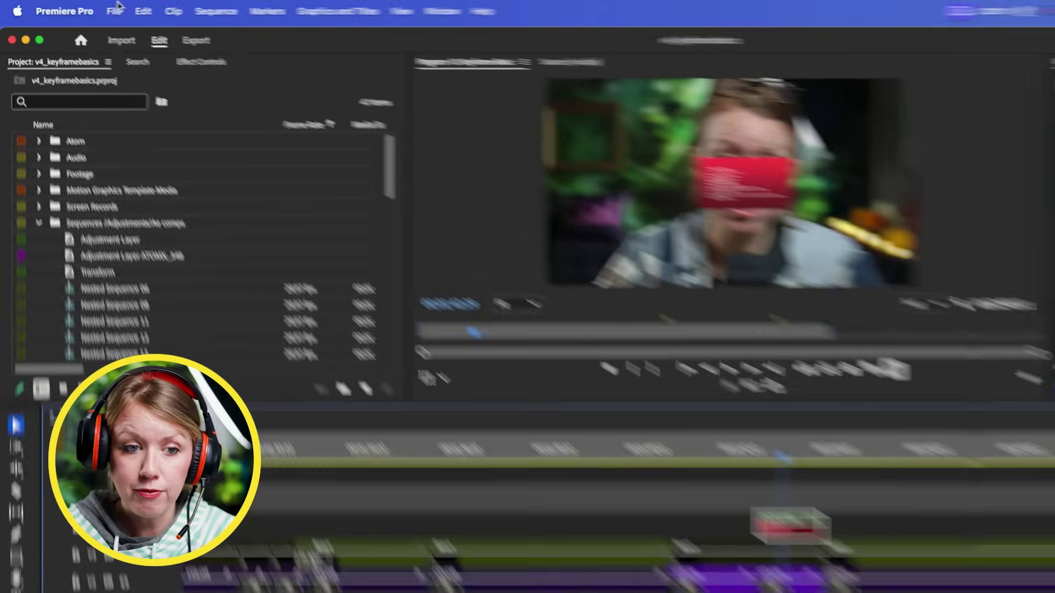
left_click(86, 9)
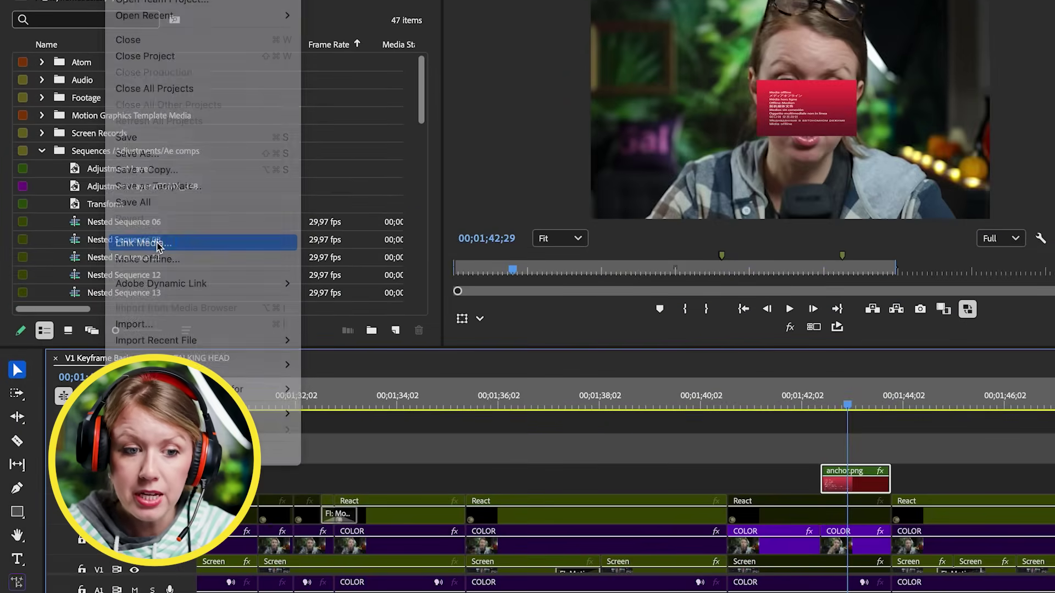
left_click(157, 247)
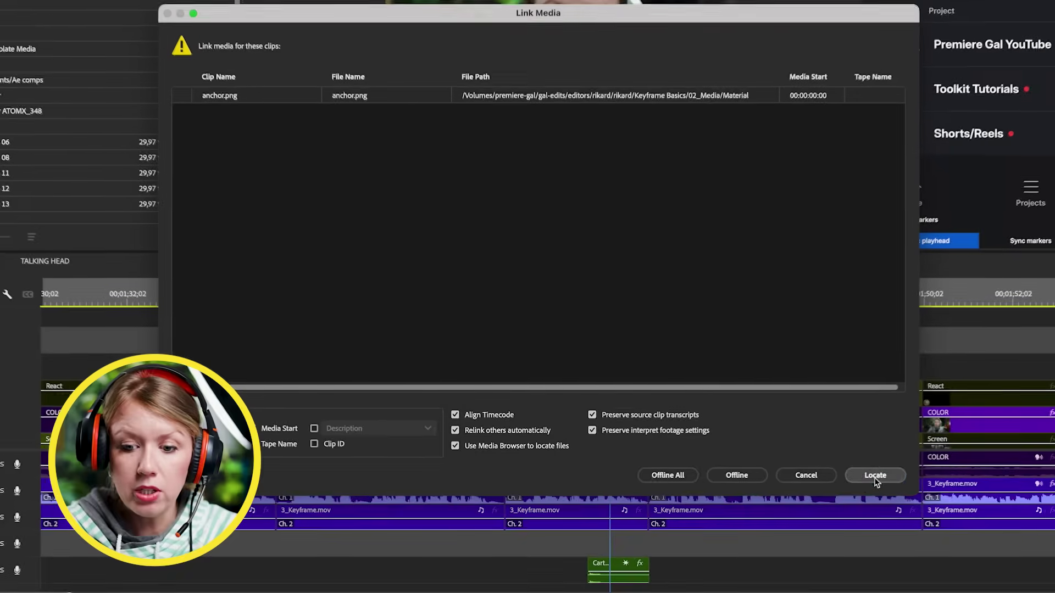
left_click(875, 475)
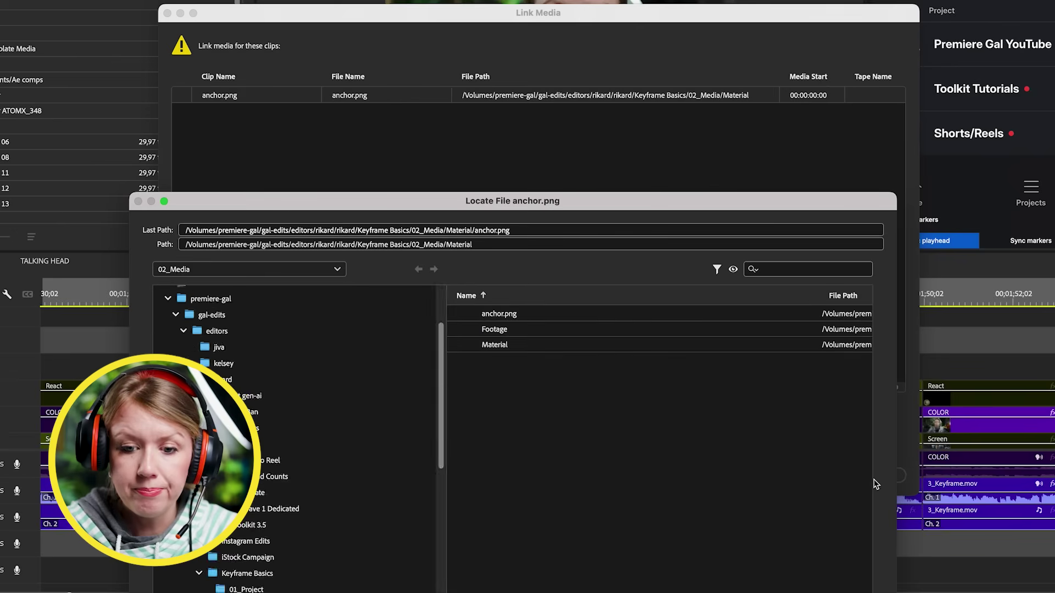
Look through the Material folder for anchor.png and return to the 02_Media folder.
double_click(497, 346)
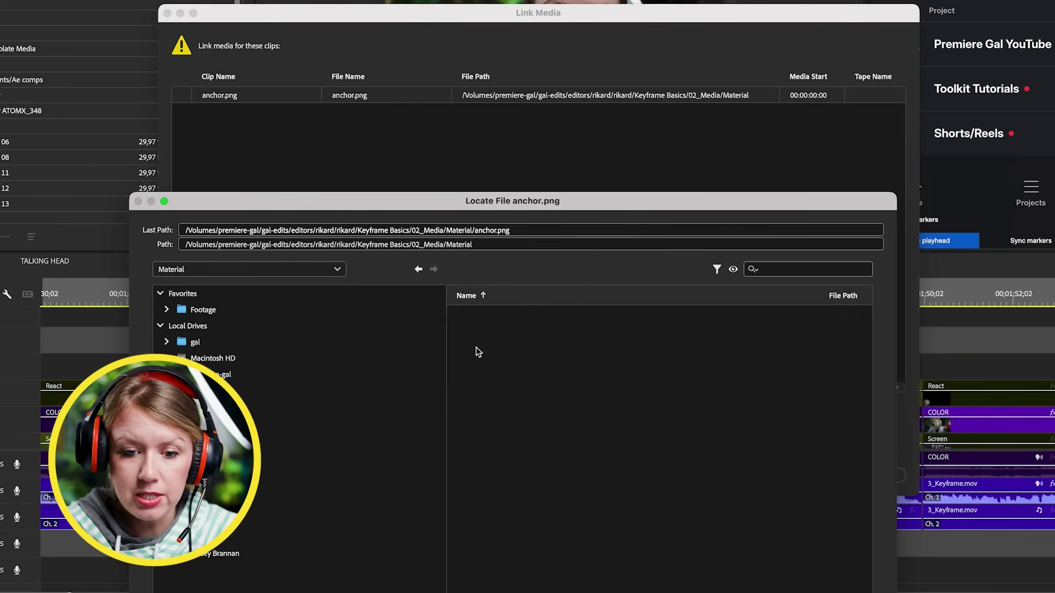
scroll(522, 434, "down", 3)
scroll(522, 434, "up", 3)
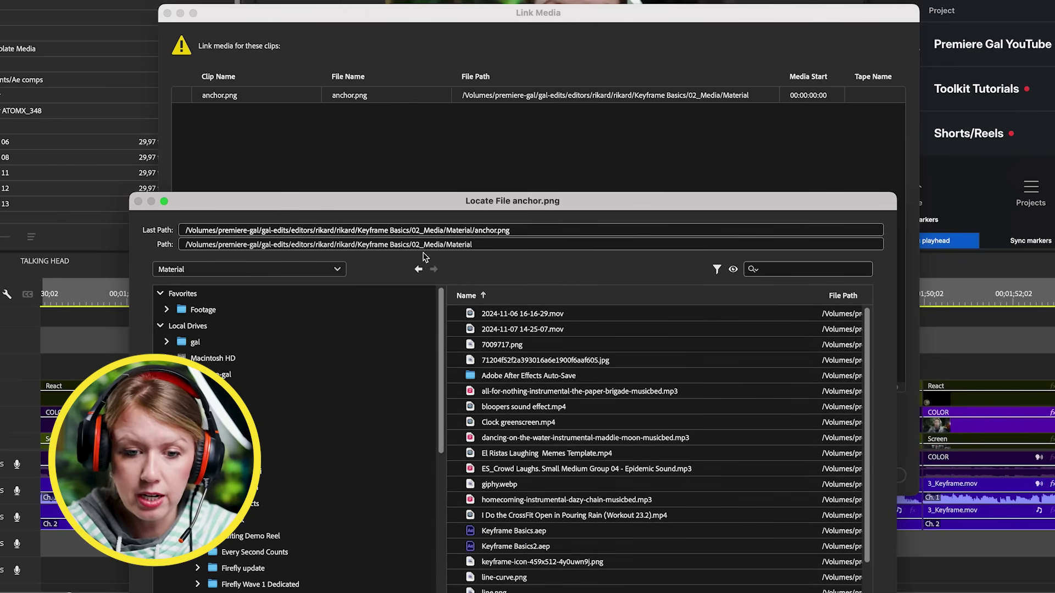
left_click(419, 269)
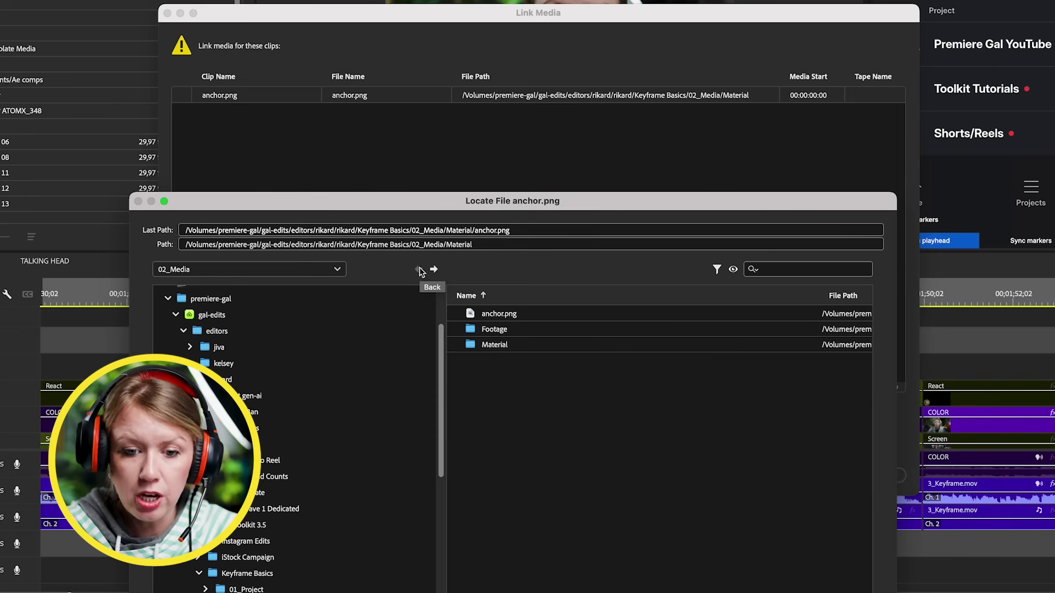
Relink the offline anchor.png clip to the anchor.png file directly inside the 02_Media folder.
left_click(497, 318)
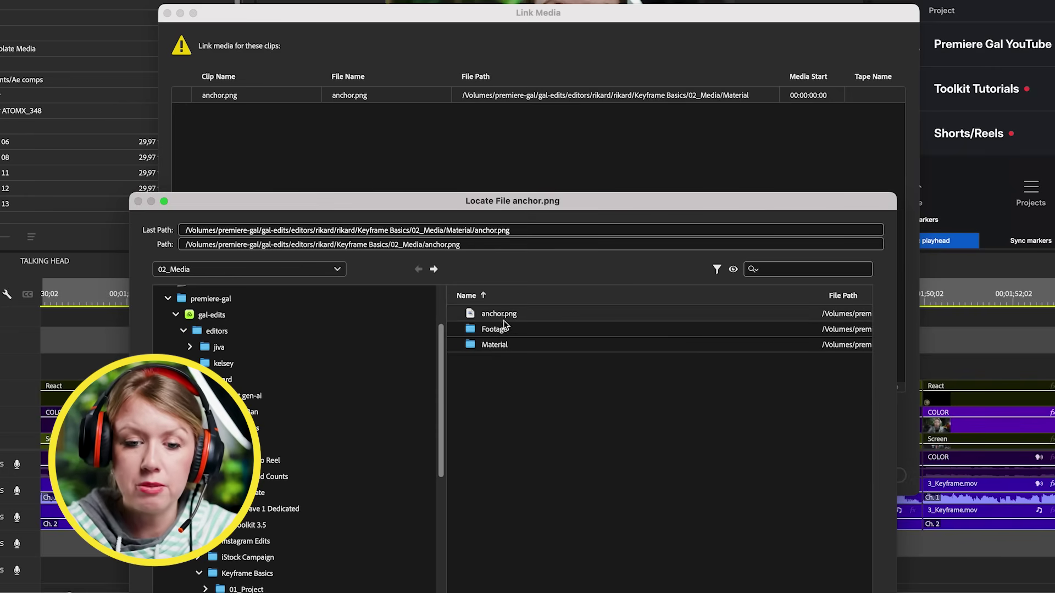
left_click(488, 231)
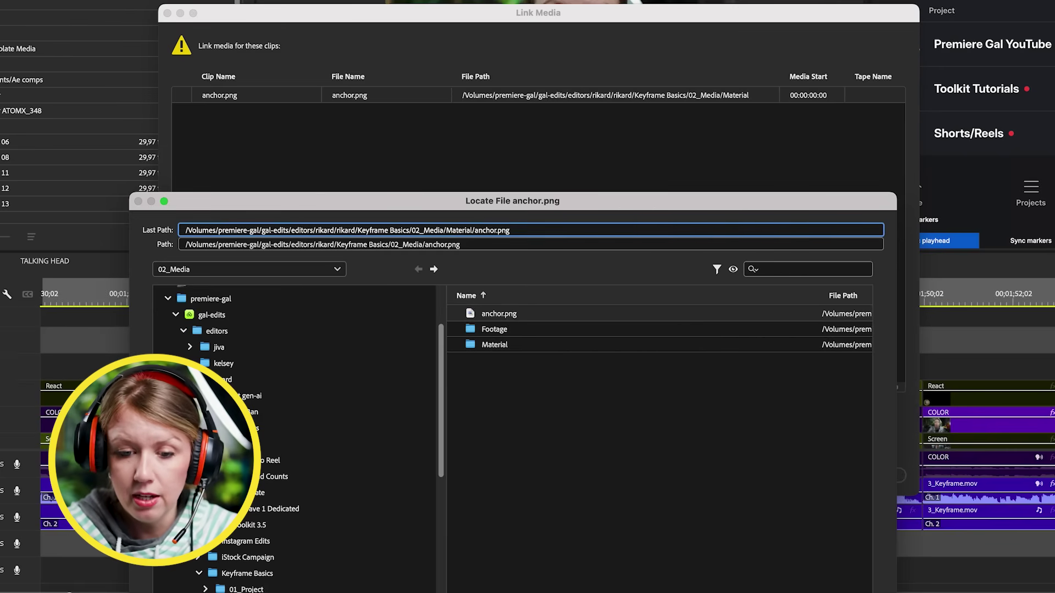
double_click(518, 316)
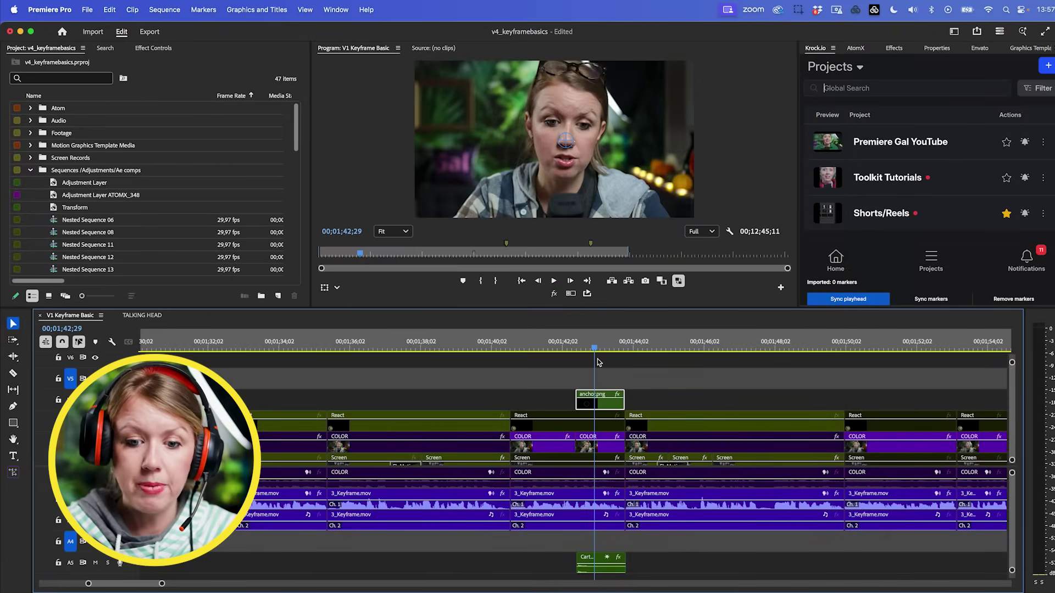
Scrub the playhead back over the relinked anchor.png clip to check it in the program monitor.
left_click_drag(594, 348, 585, 346)
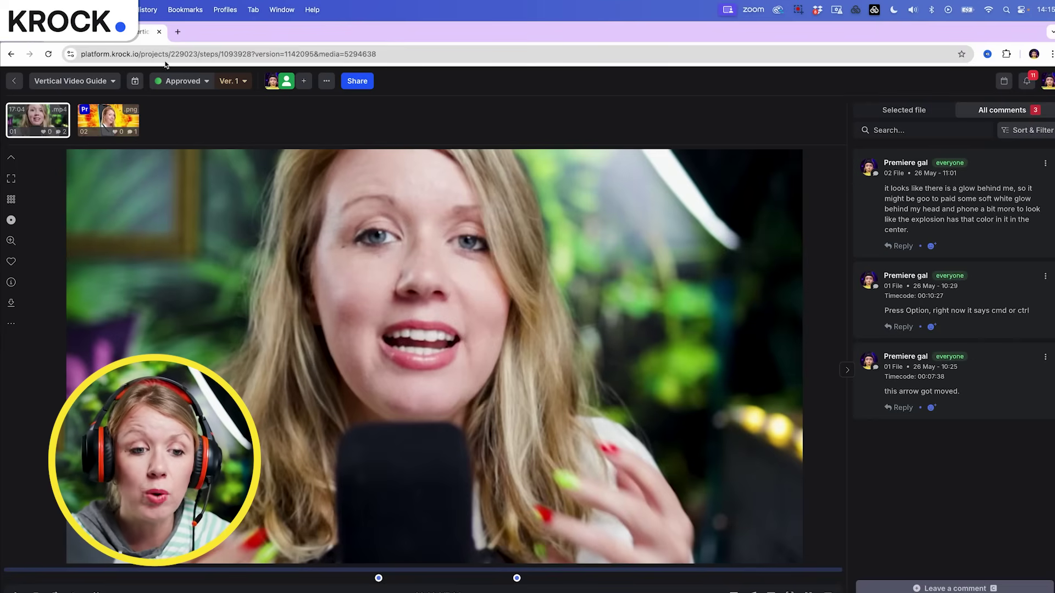
Switch to the Vertical Video Guide review in Krock.io in the browser and open its second file, the PNG thumbnail.
left_click(109, 114)
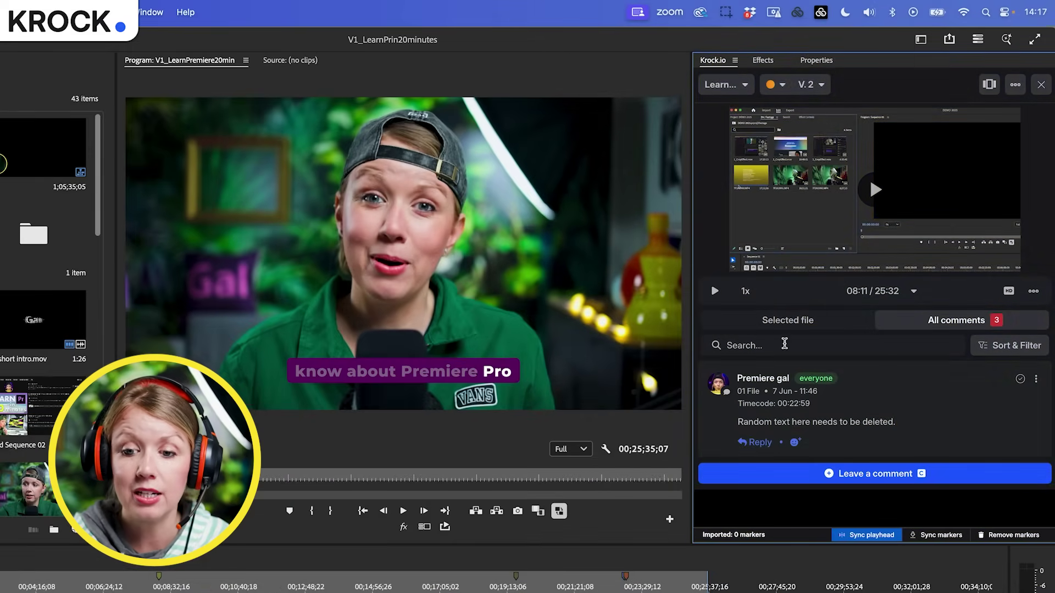
In Premiere Pro's Krock.io comments, jump to the comment at timecode 00:19:29 and mark it as resolved.
scroll(903, 389, "down", 3)
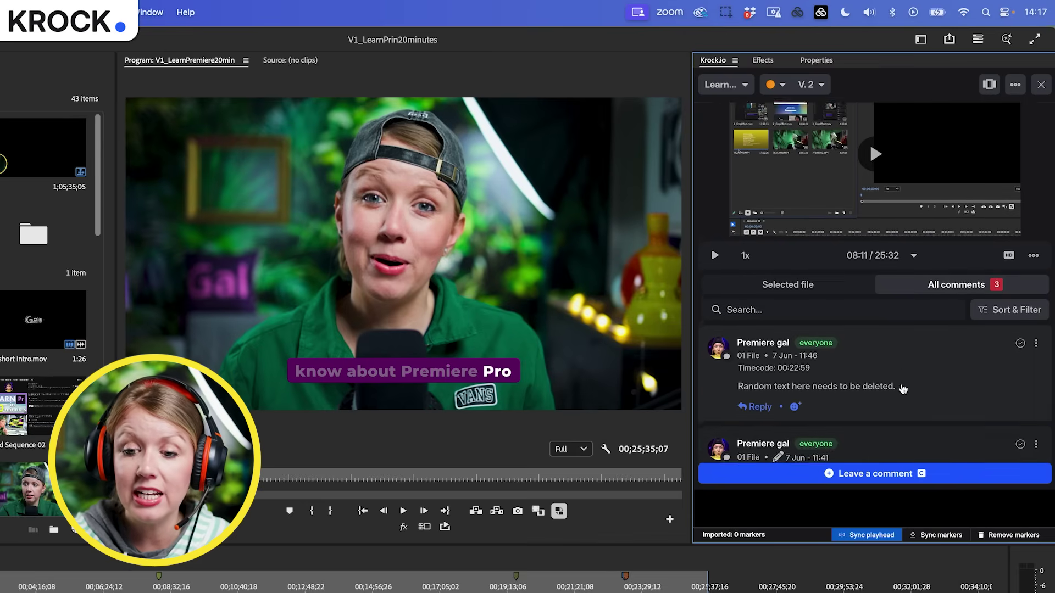
scroll(902, 389, "down", 1)
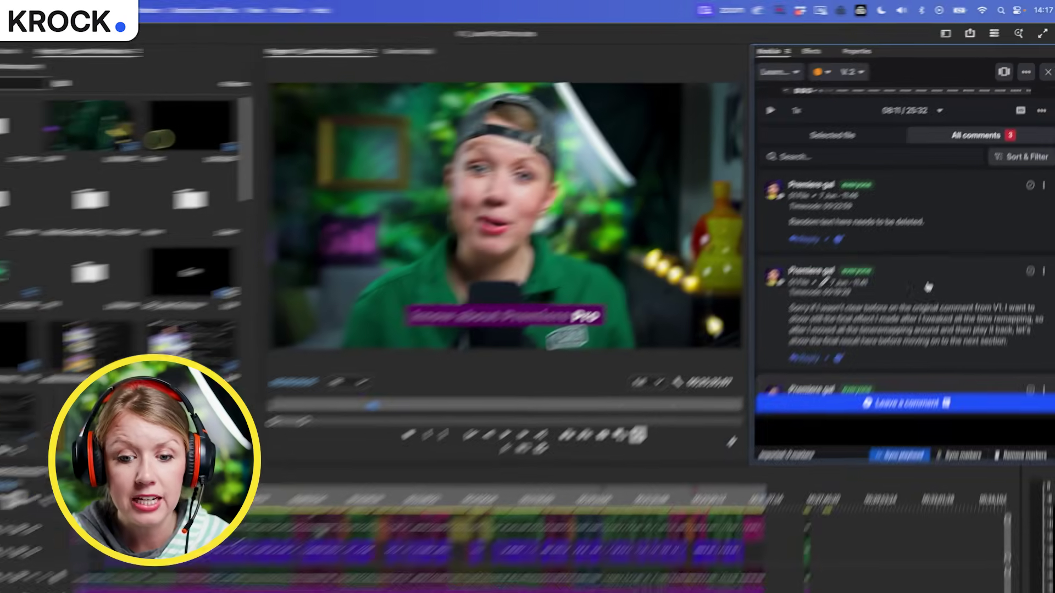
left_click(900, 337)
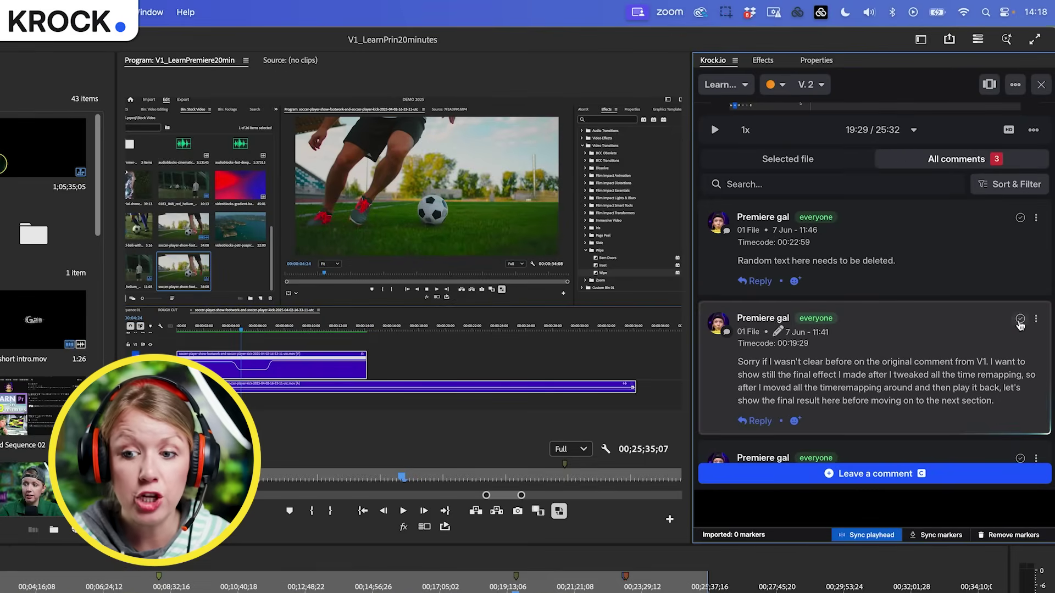
left_click(1019, 321)
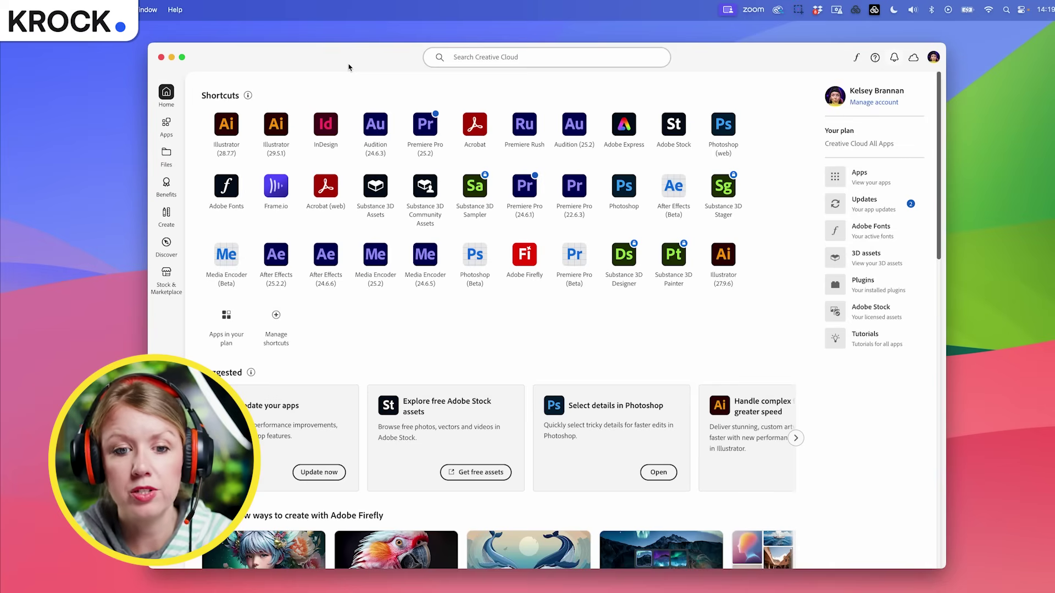
Switch to Creative Cloud, search for "krock" and open a result further down the results page.
left_click(493, 58)
type("krock")
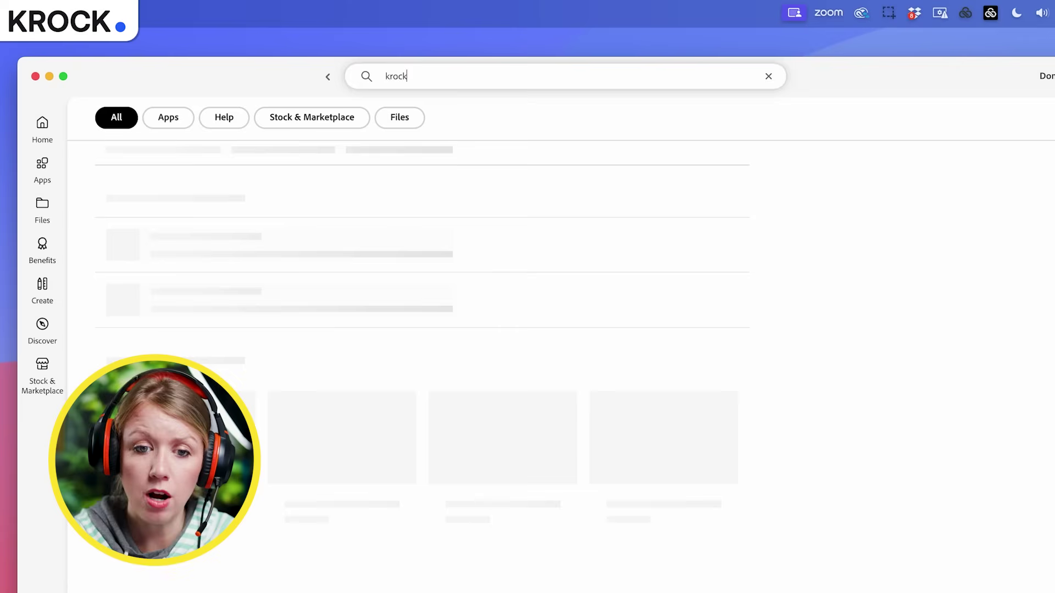
scroll(256, 334, "down", 10)
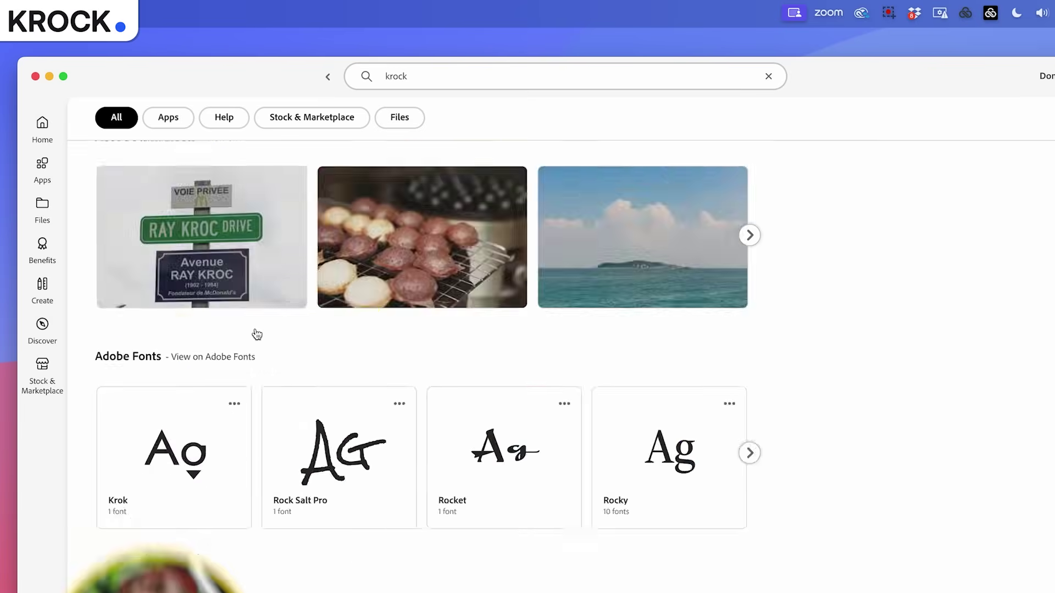
scroll(256, 334, "down", 5)
left_click(208, 413)
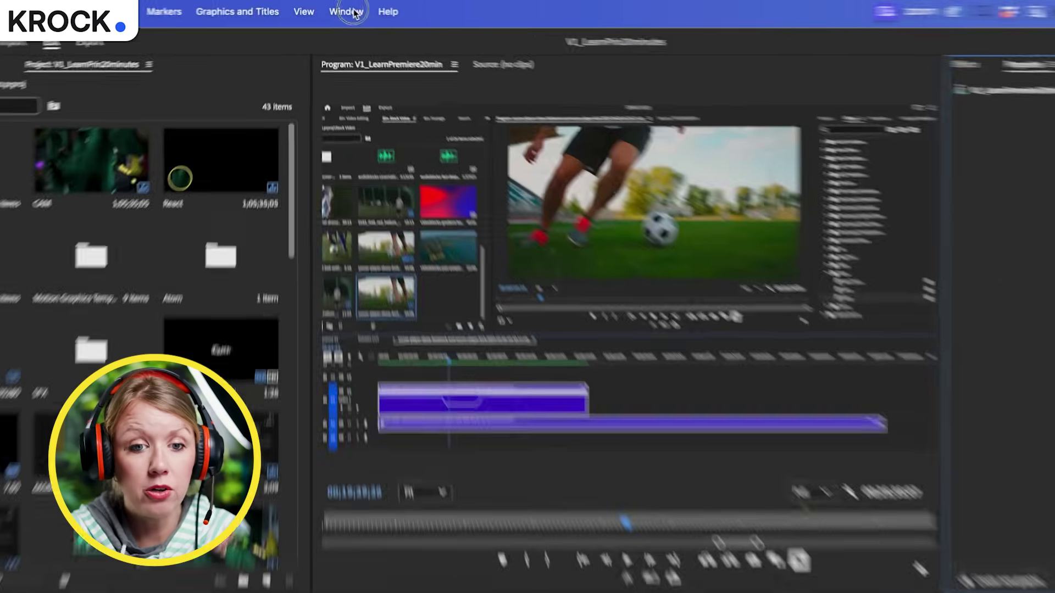
Switch back to Premiere Pro and open the Krock.io extension.
left_click(336, 10)
mouse_move(354, 61)
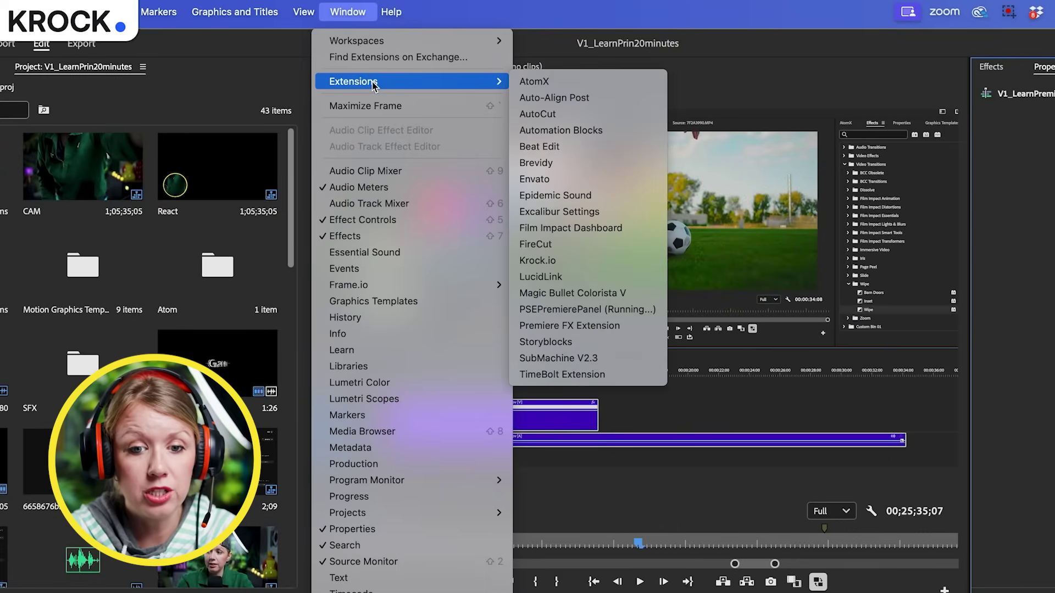
left_click(538, 260)
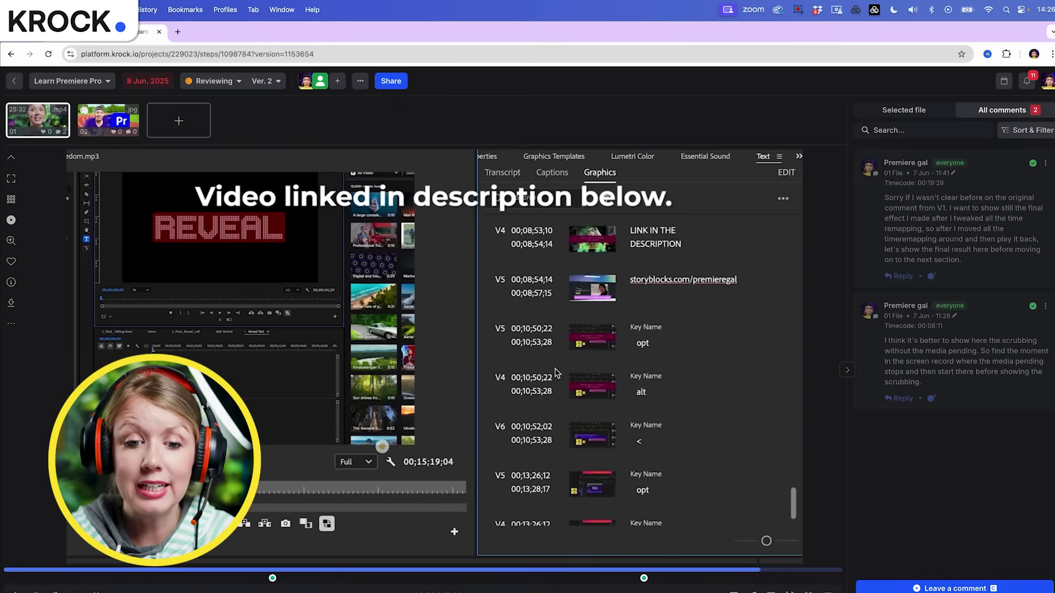
In the Learn Premiere Pro review in the browser, write the comment "This needs to be removed." at timecode 22:59.
key("c")
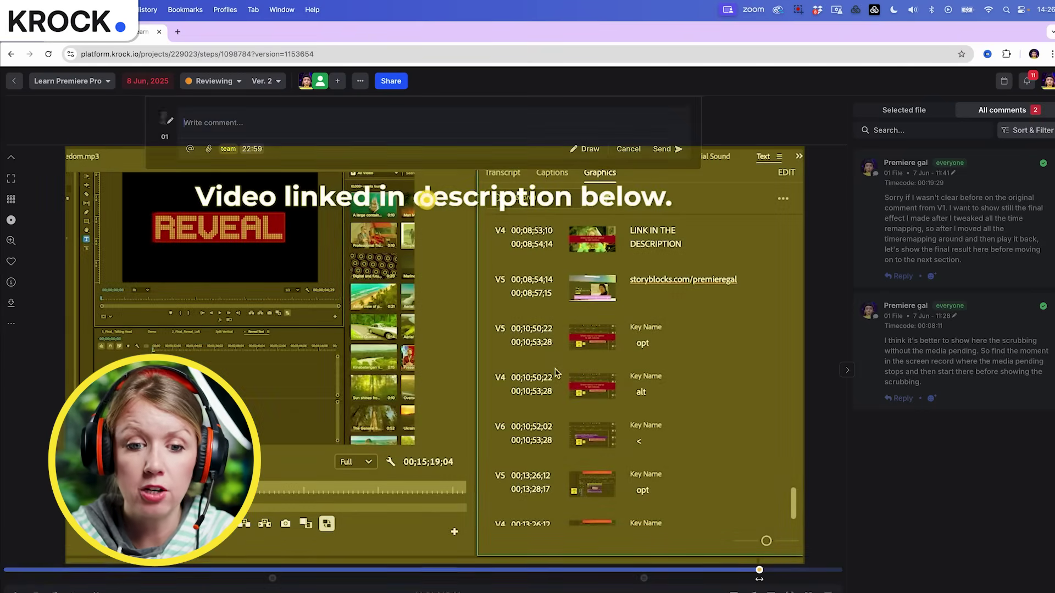
type("This needs to be removed")
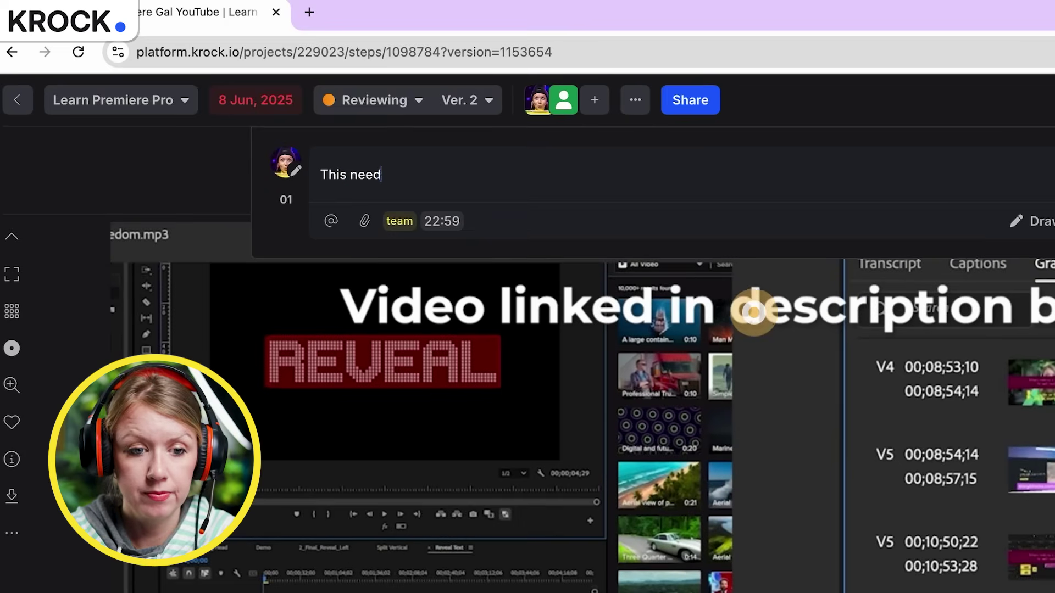
type(".")
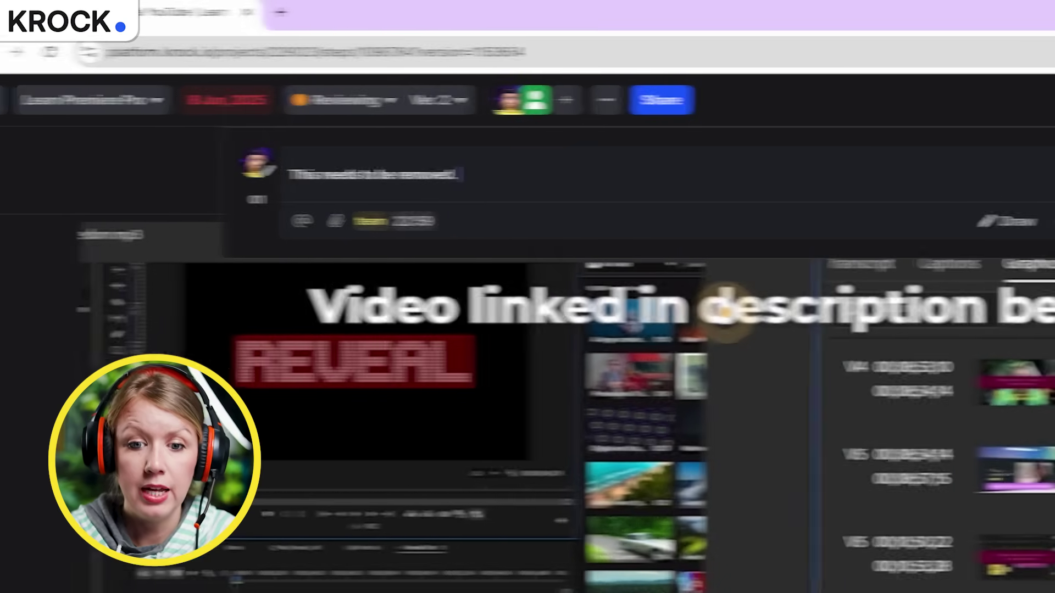
Annotate the frame with a red arrow pointing up at the caption "Video linked in description below.".
left_click(1044, 221)
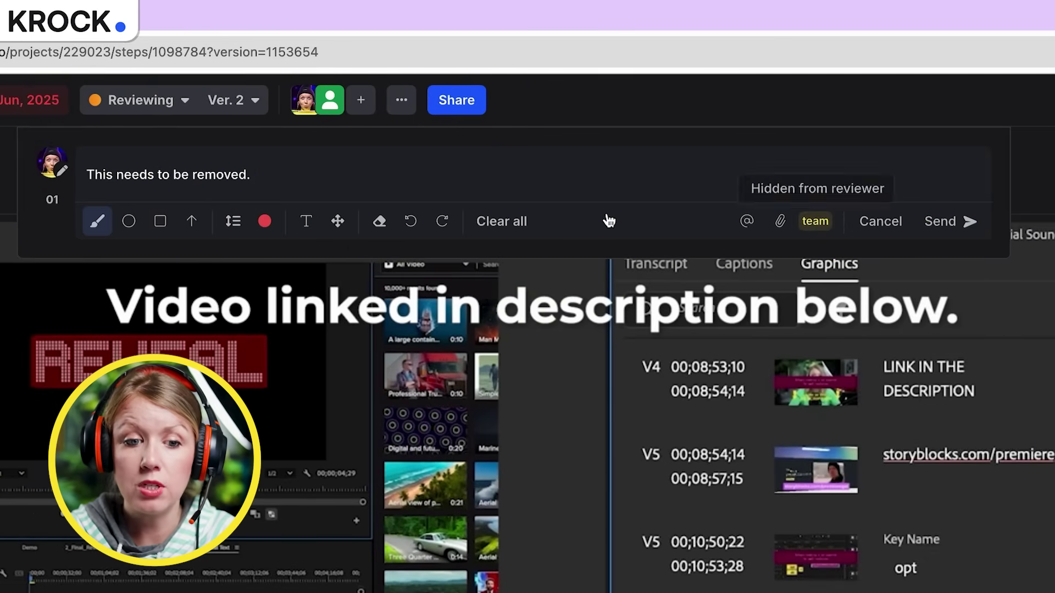
left_click(191, 221)
left_click_drag(529, 364, 528, 334)
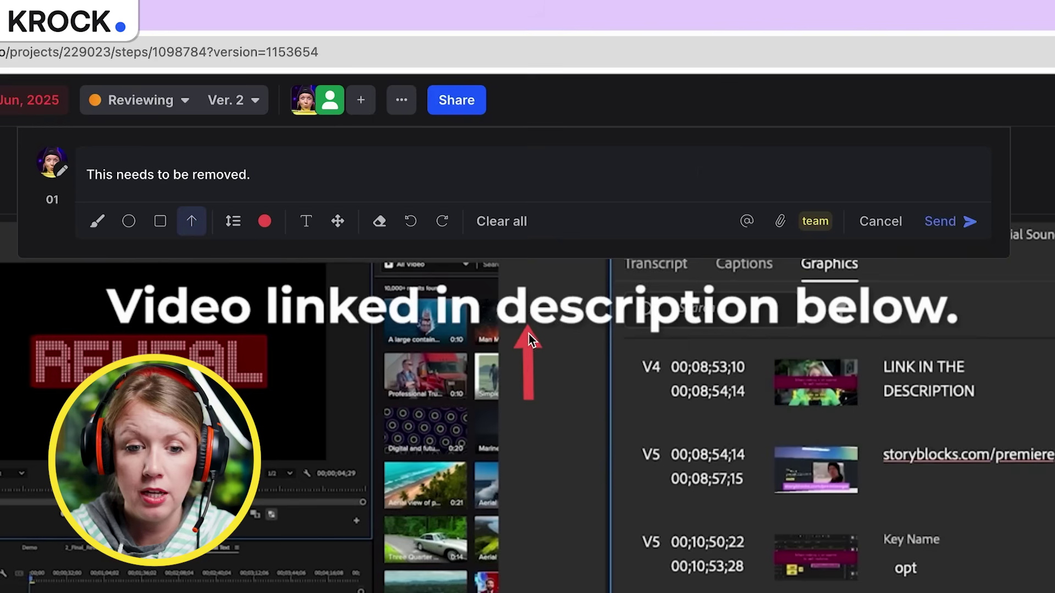
Mention a team member at the end of the comment text.
left_click(747, 222)
left_click(148, 285)
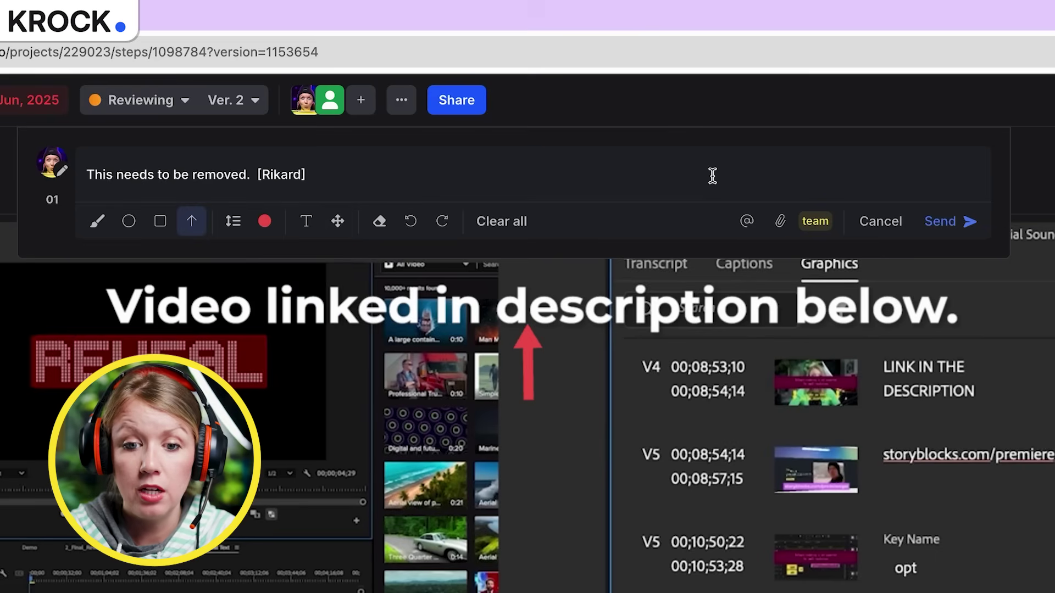
left_click(780, 222)
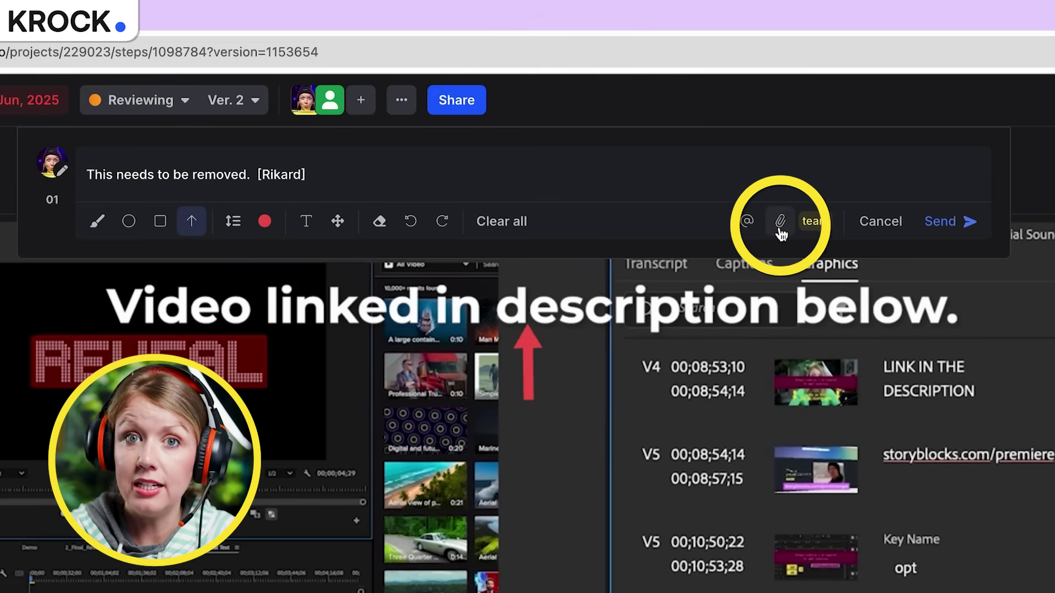
Change the comment's visibility from team to everyone and send it.
left_click(817, 223)
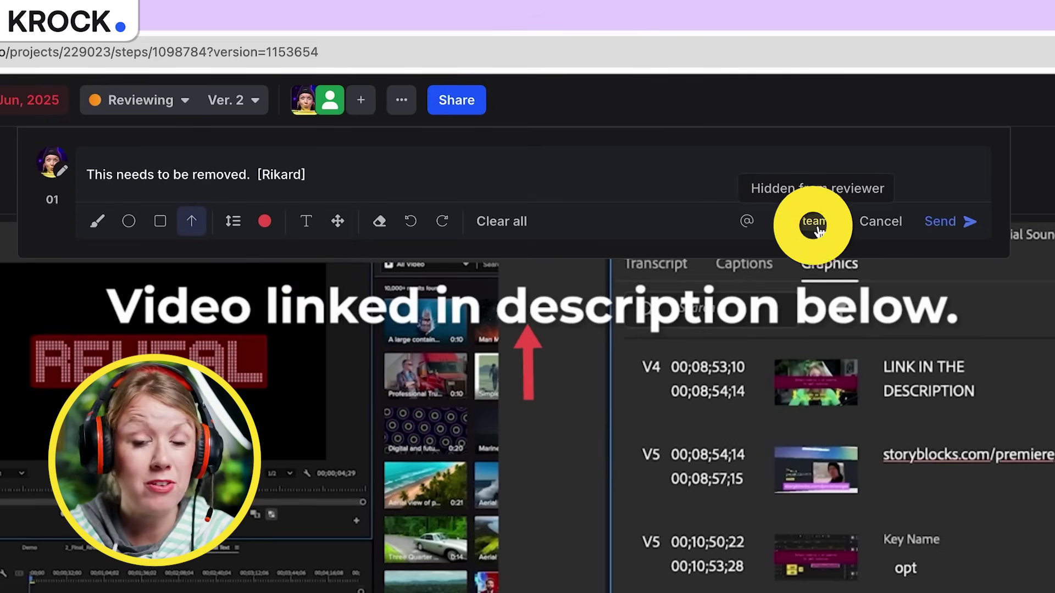
left_click(816, 223)
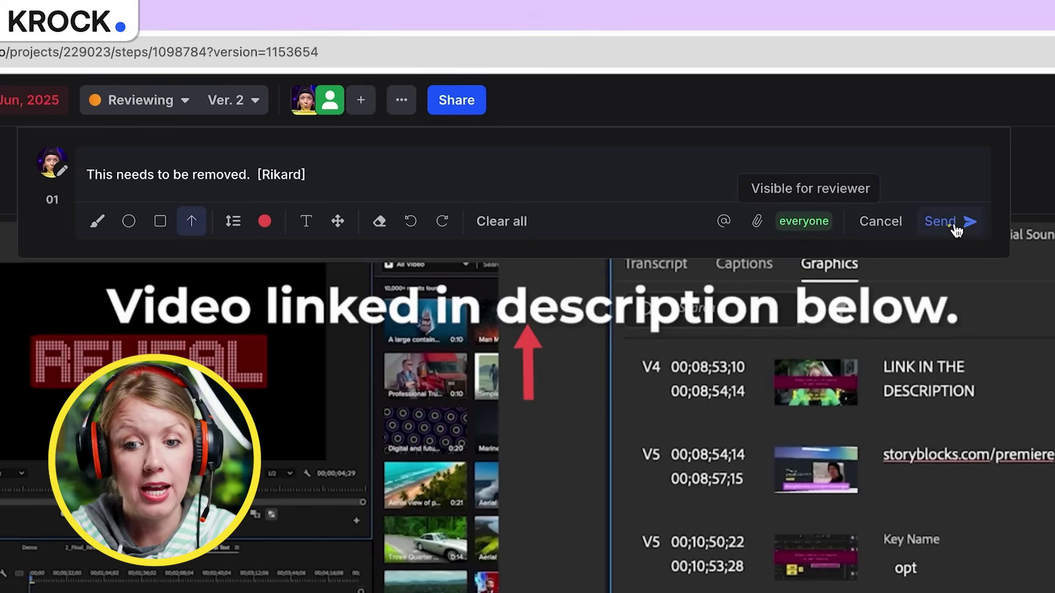
left_click(955, 227)
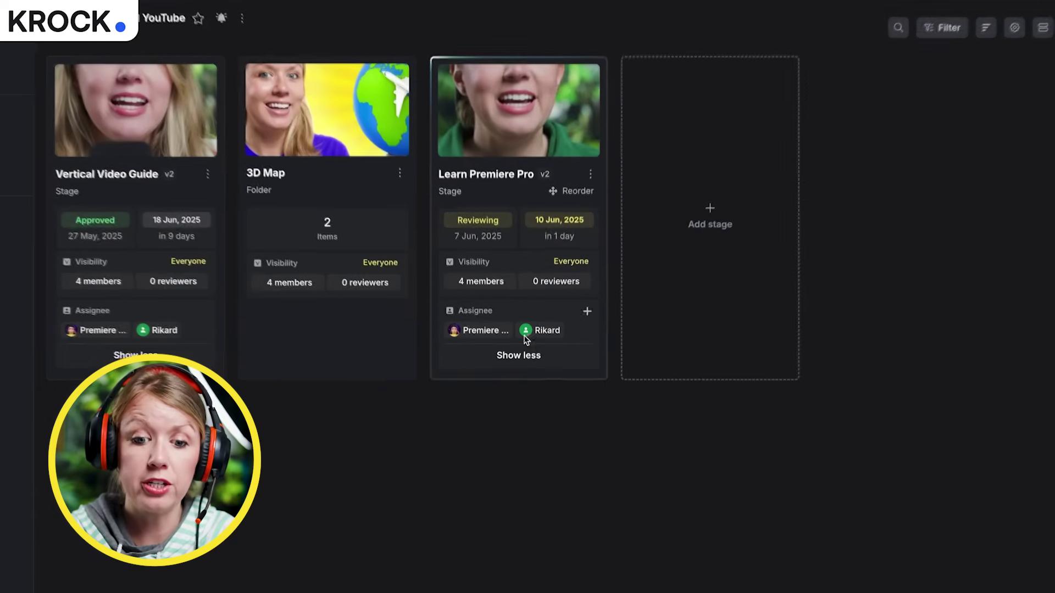
Assign the last listed member to the Learn Premiere Pro stage on the project board and save the assignment.
left_click(587, 312)
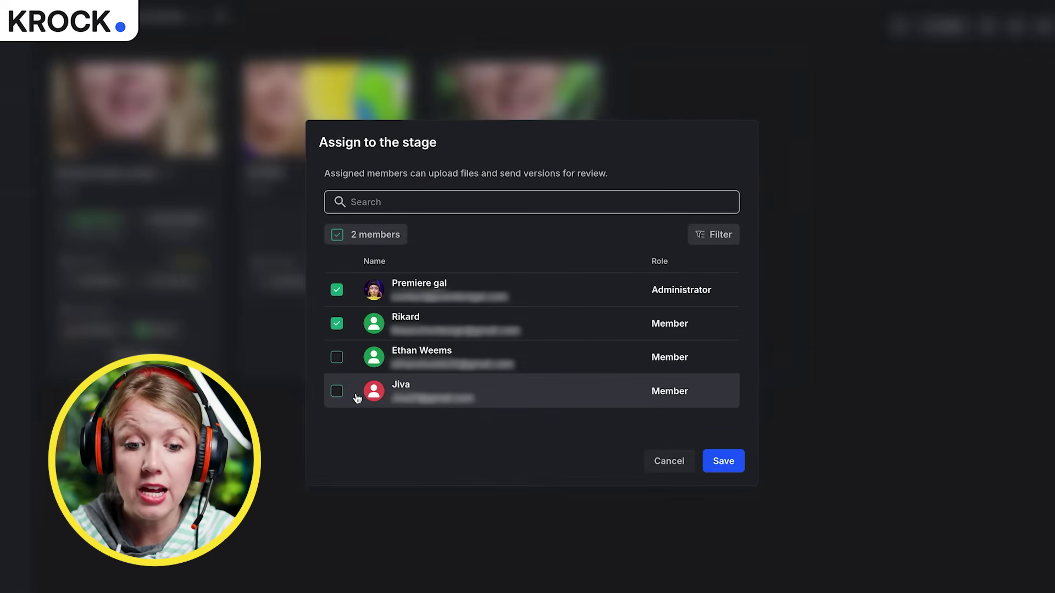
left_click(723, 461)
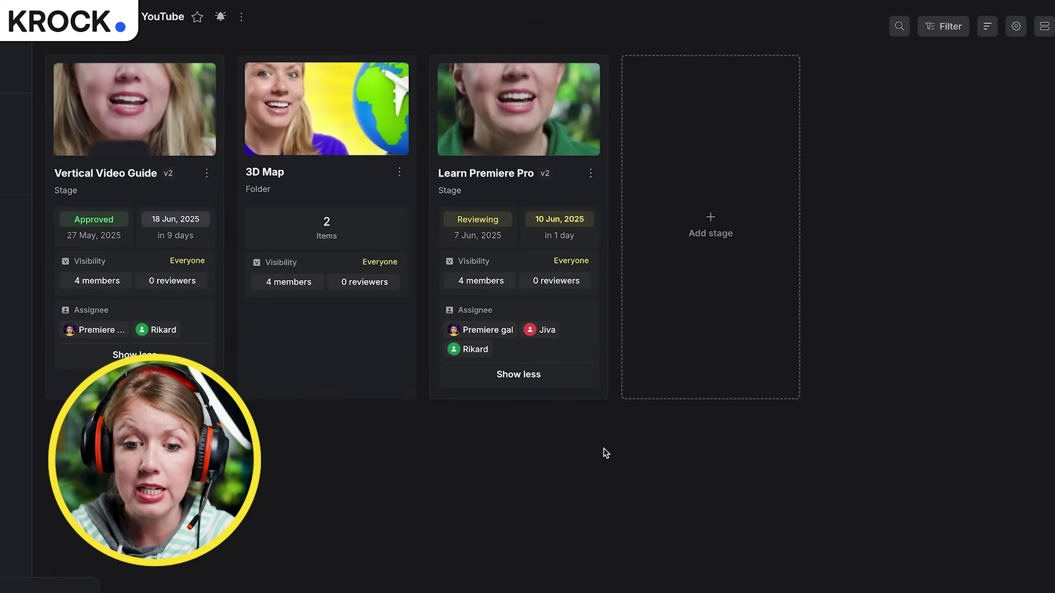
Set the Learn Premiere Pro stage's due date to 11 June 2025 and its status to Approved.
left_click(560, 225)
left_click(605, 392)
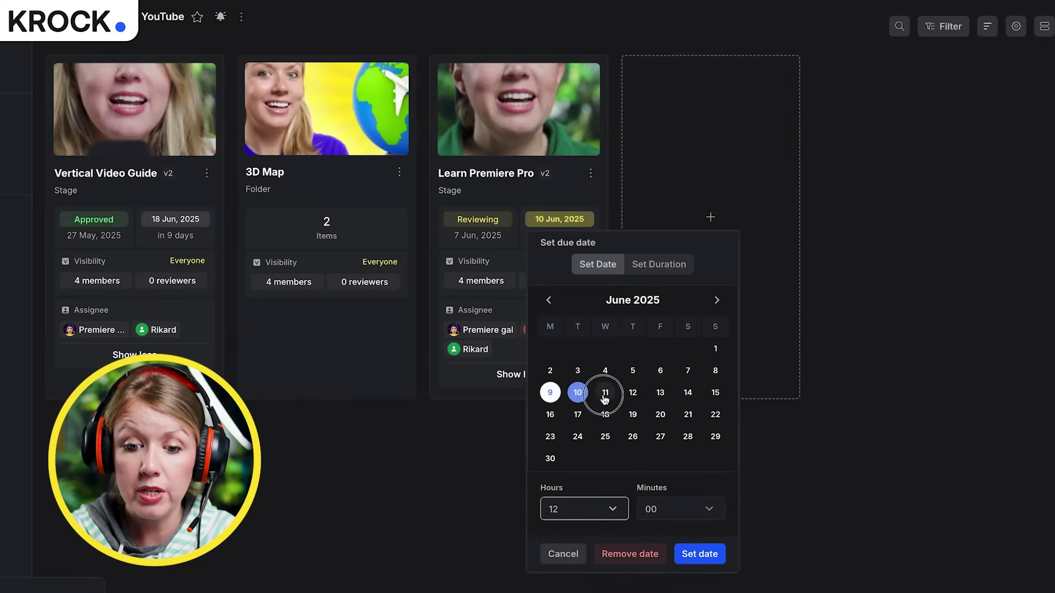
left_click(700, 555)
left_click(482, 221)
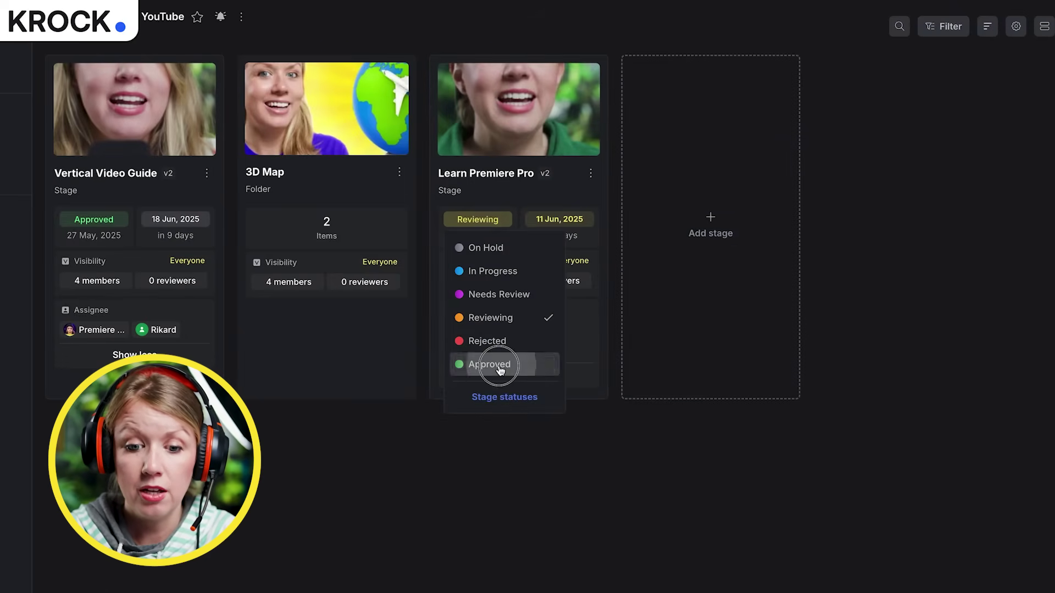
left_click(497, 366)
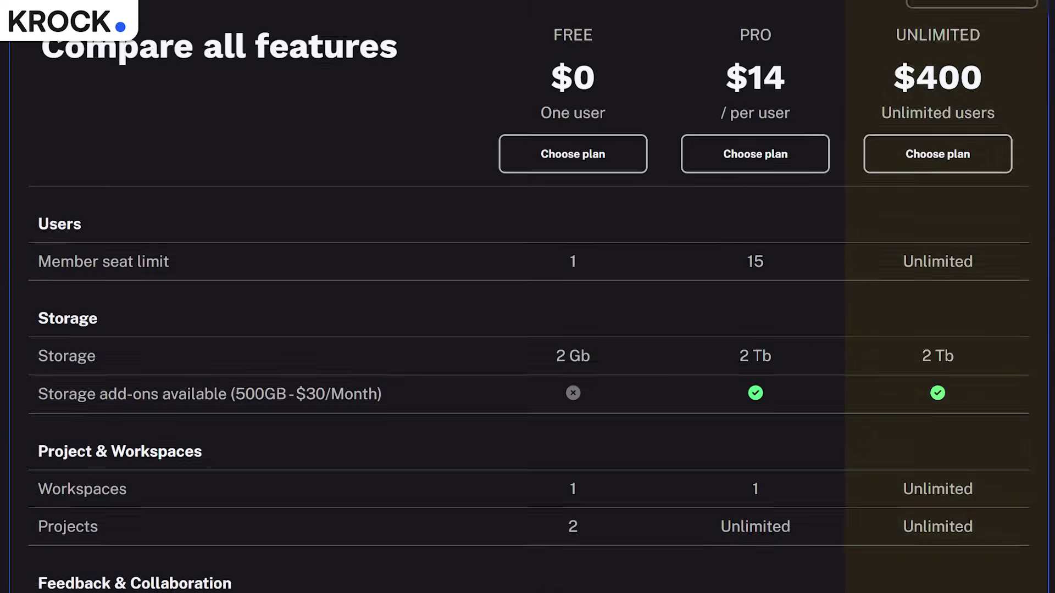
Look through the feature comparison of Krock.io's Free, Pro and Unlimited plans.
scroll(527, 297, "down", 6)
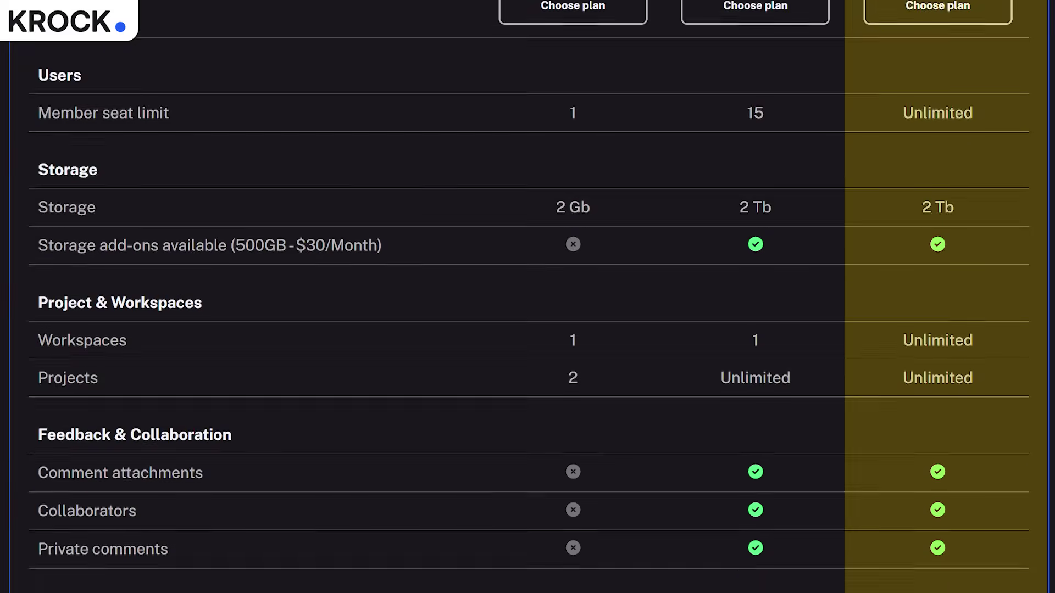
scroll(527, 297, "down", 3)
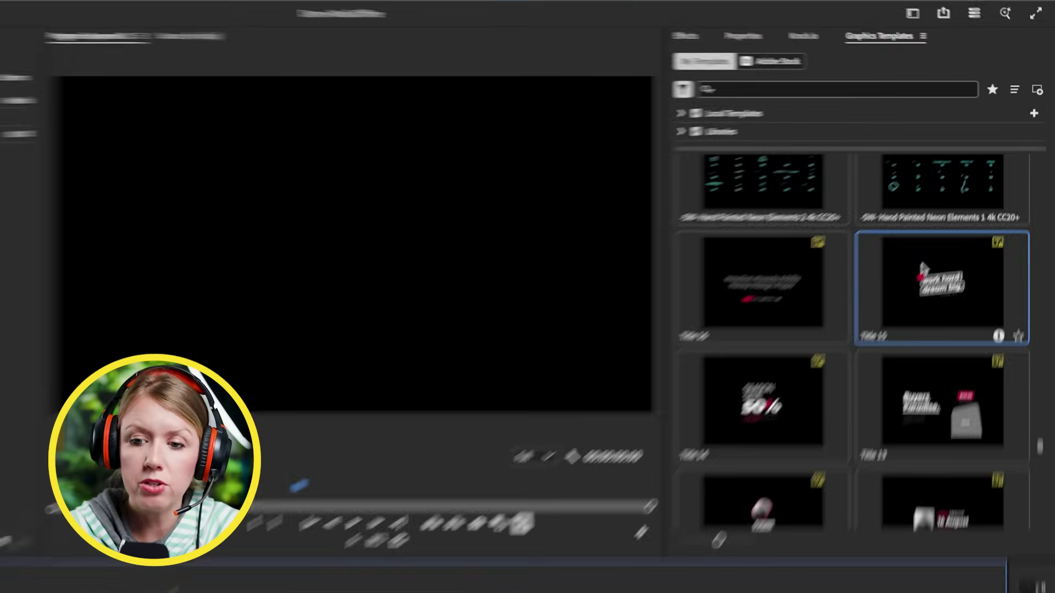
Check which fonts the Title 15 graphics template uses in its info, and return to the template list.
left_click(995, 352)
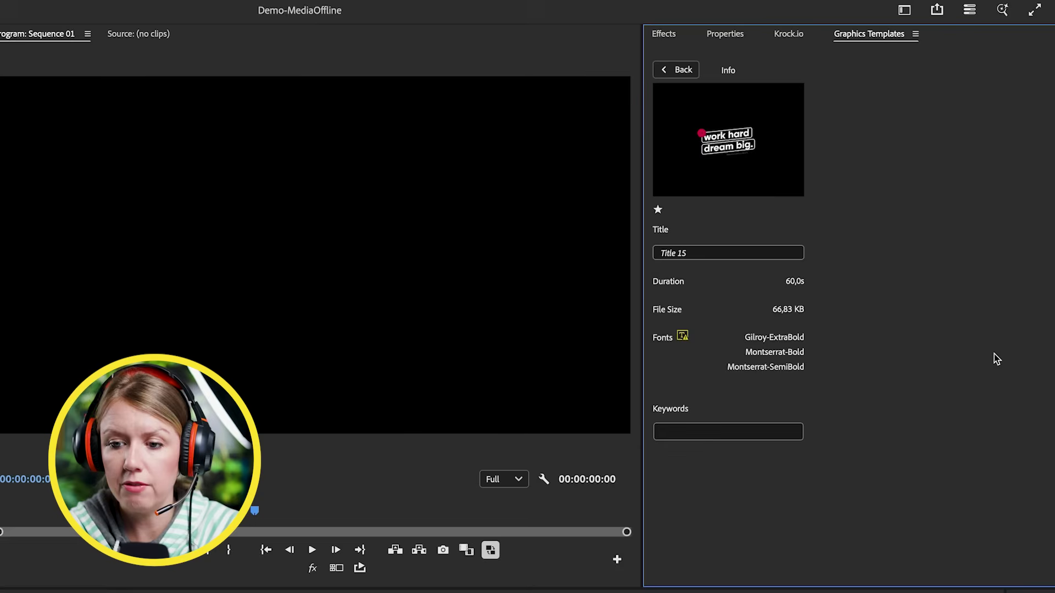
left_click(750, 337)
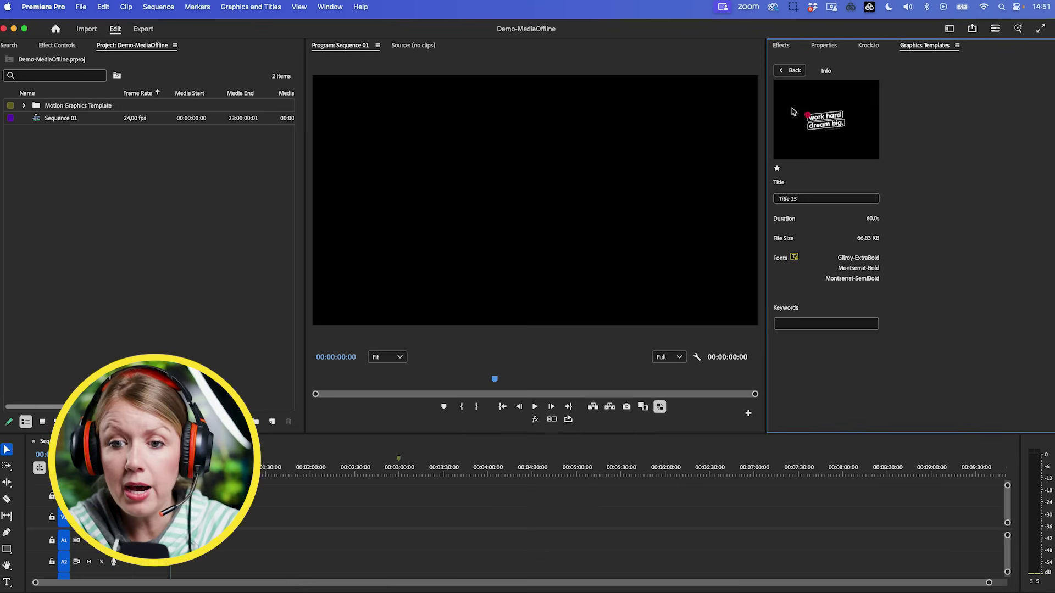
left_click(789, 72)
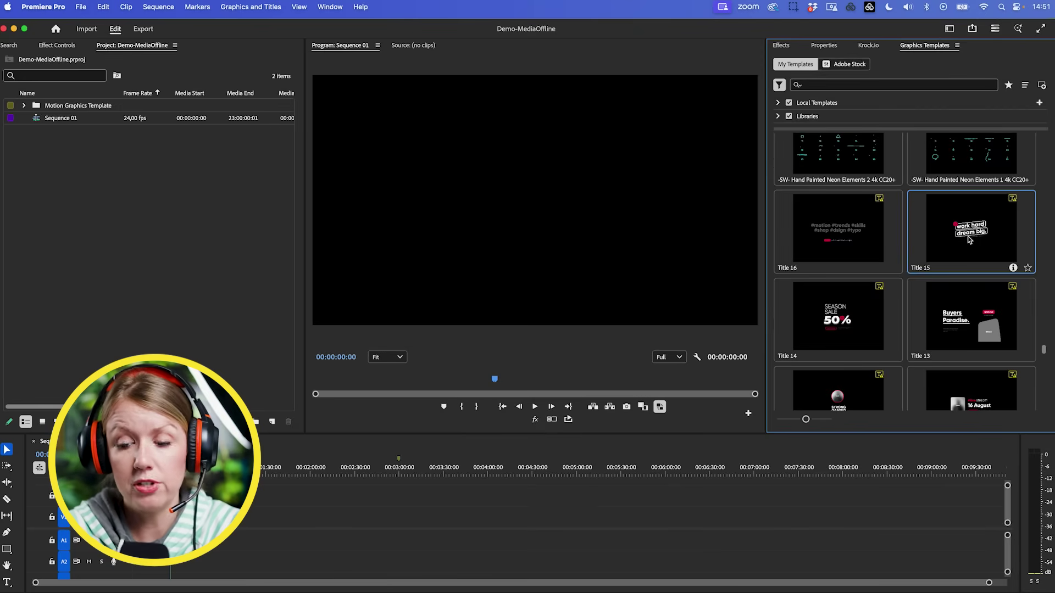
Add the Title 15 template at the start of Sequence 01 on the video track, keeping the existing sequence settings.
left_click_drag(969, 240, 165, 517)
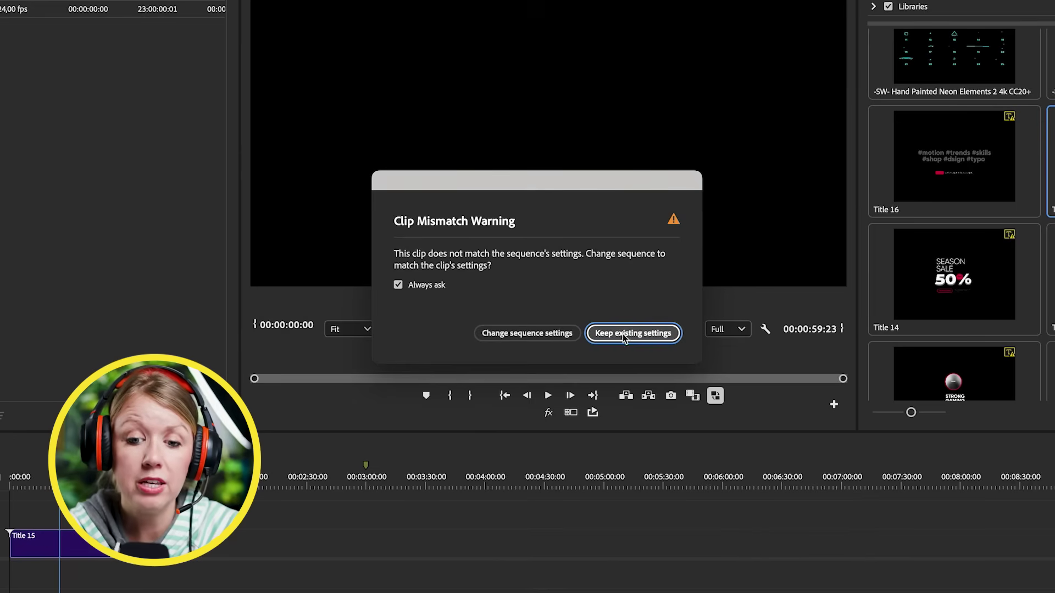
left_click(622, 334)
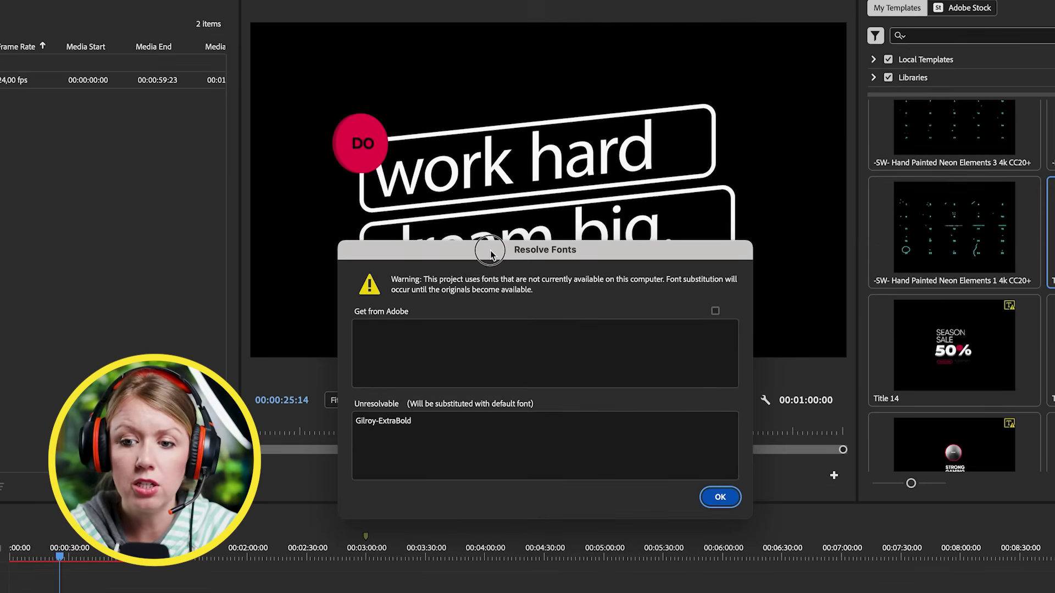
Move the Resolve Fonts dialog aside from the title preview and check the font listed as unresolvable.
left_click_drag(558, 179, 638, 175)
left_click_drag(639, 244, 729, 169)
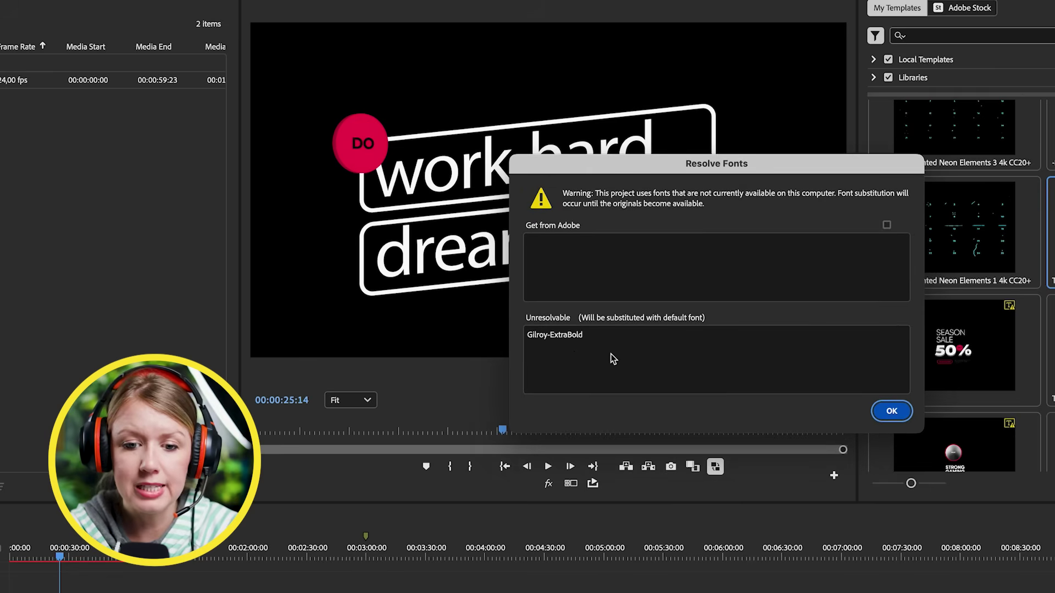
left_click(570, 344)
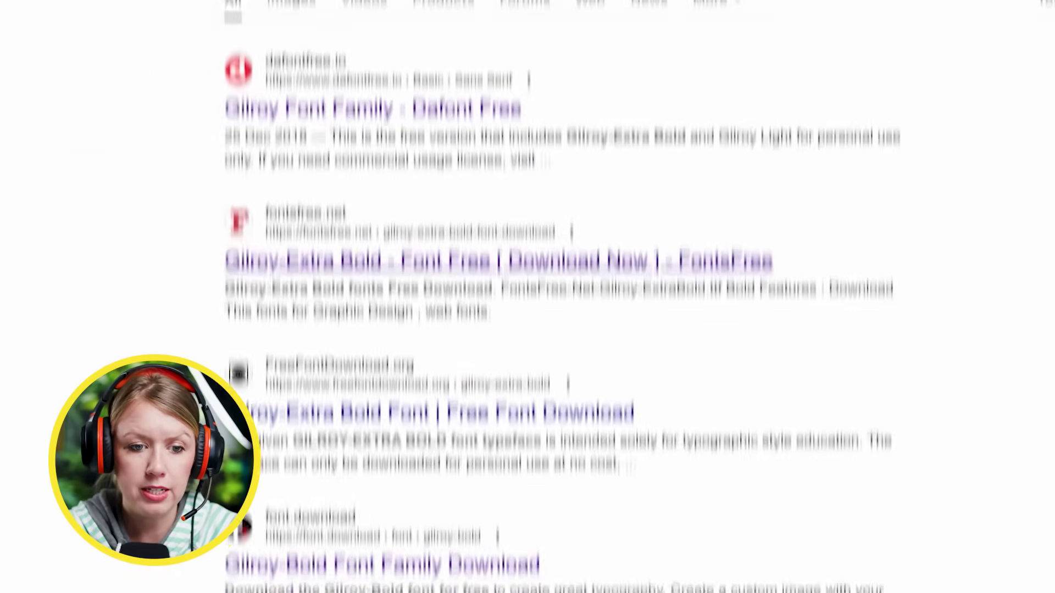
Download the Gilroy-Extra Bold font as a TTF file from its FontsFree page.
left_click(321, 237)
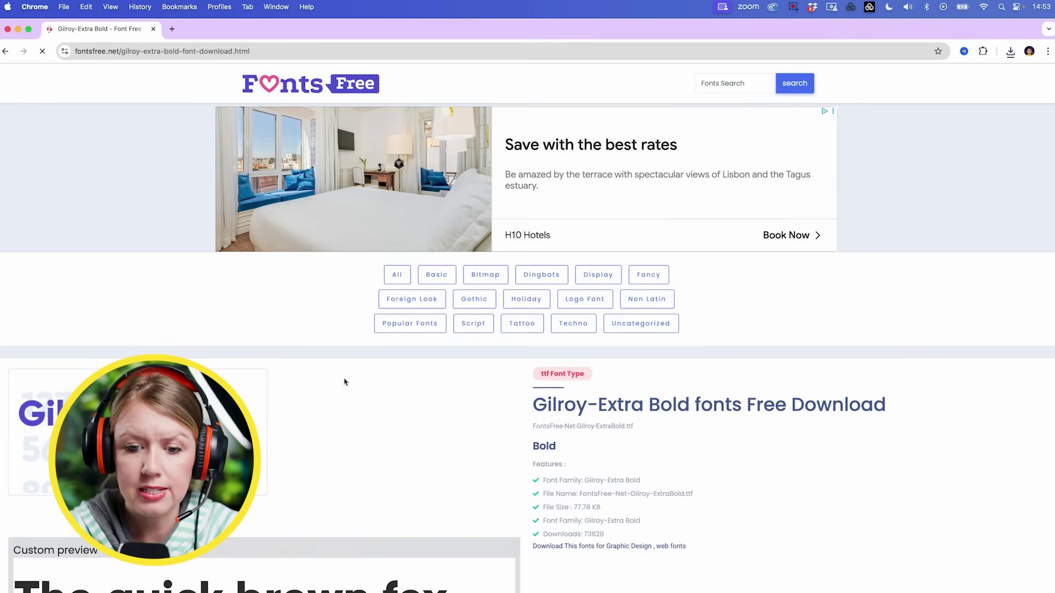
scroll(368, 412, "down", 5)
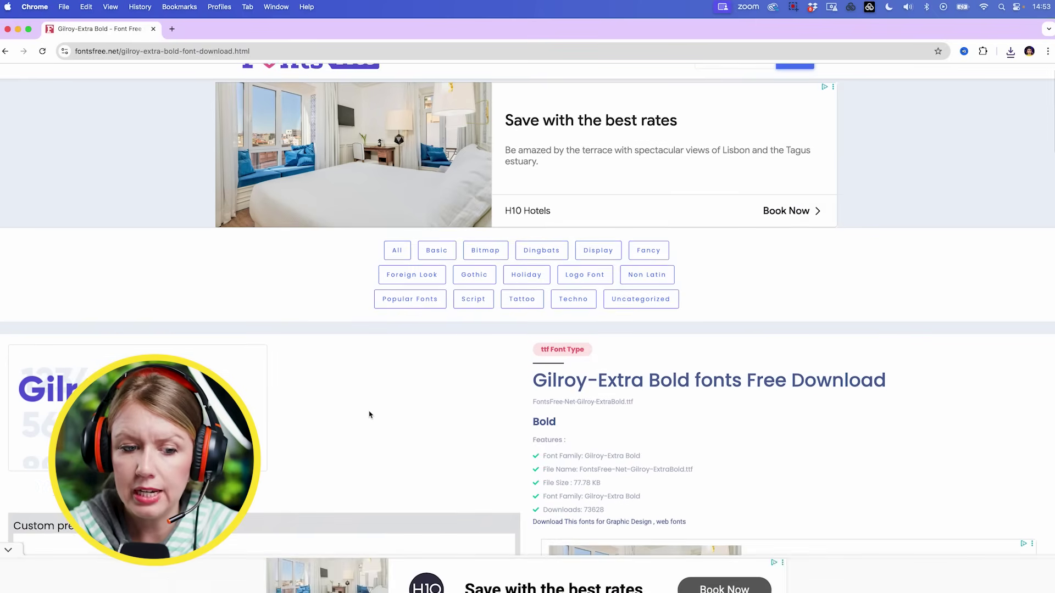
scroll(369, 411, "down", 5)
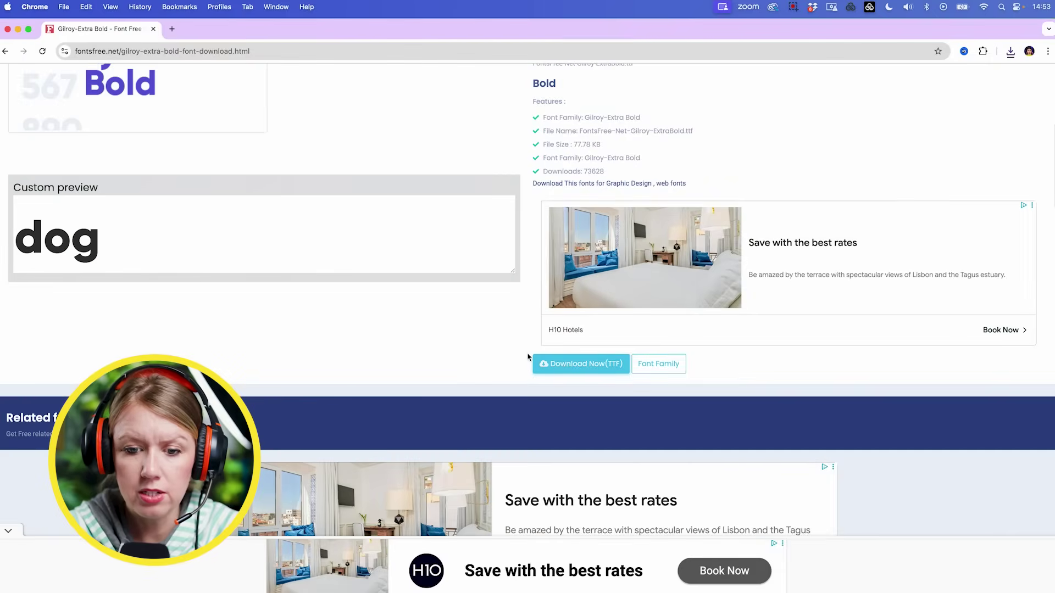
left_click(567, 368)
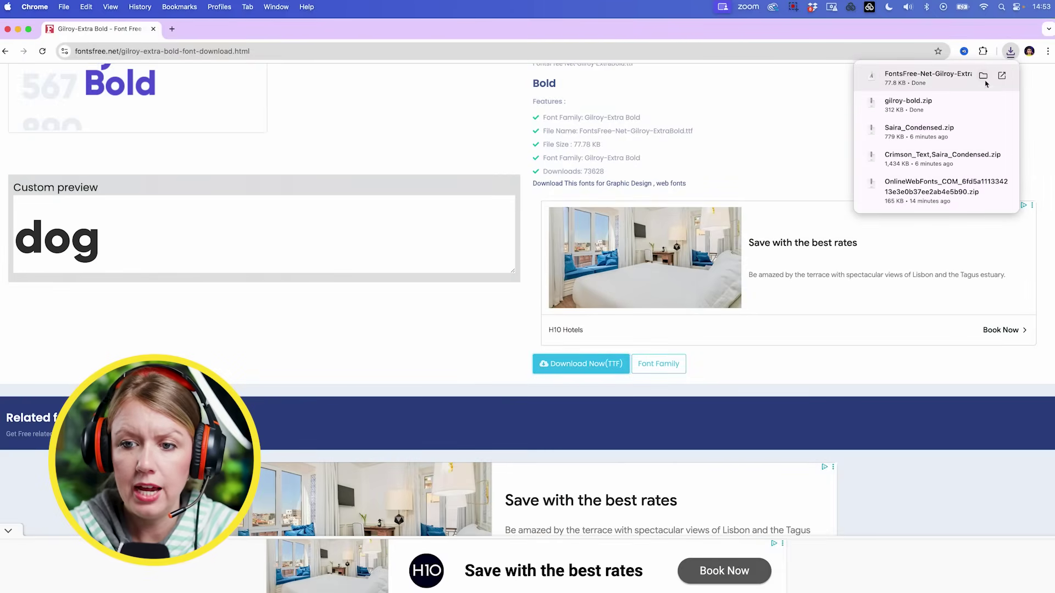
Locate the downloaded Gilroy ExtraBold font file in the Downloads folder and install it with Font Book.
left_click(984, 76)
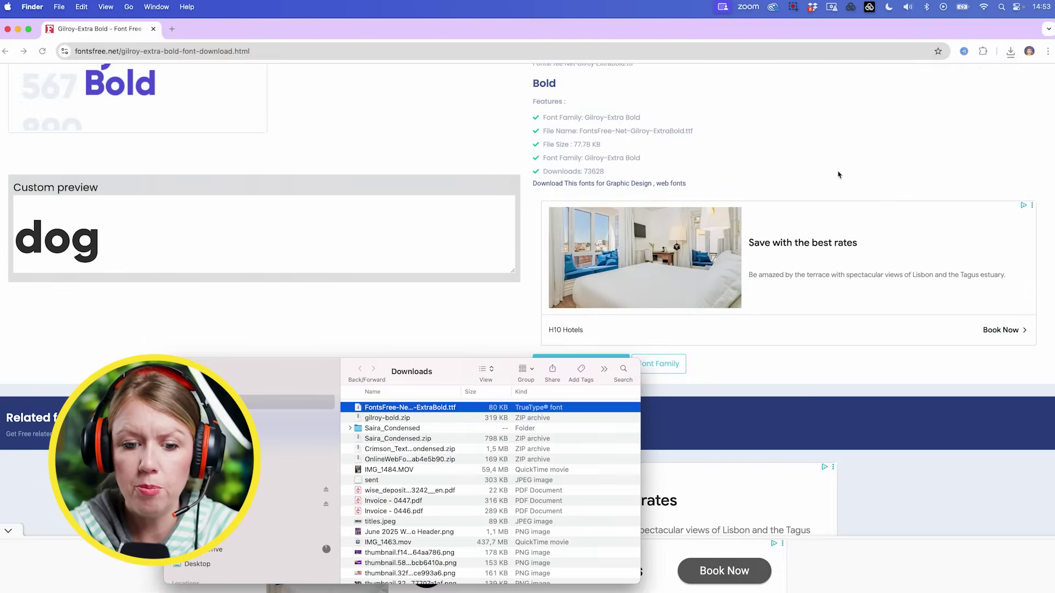
double_click(358, 411)
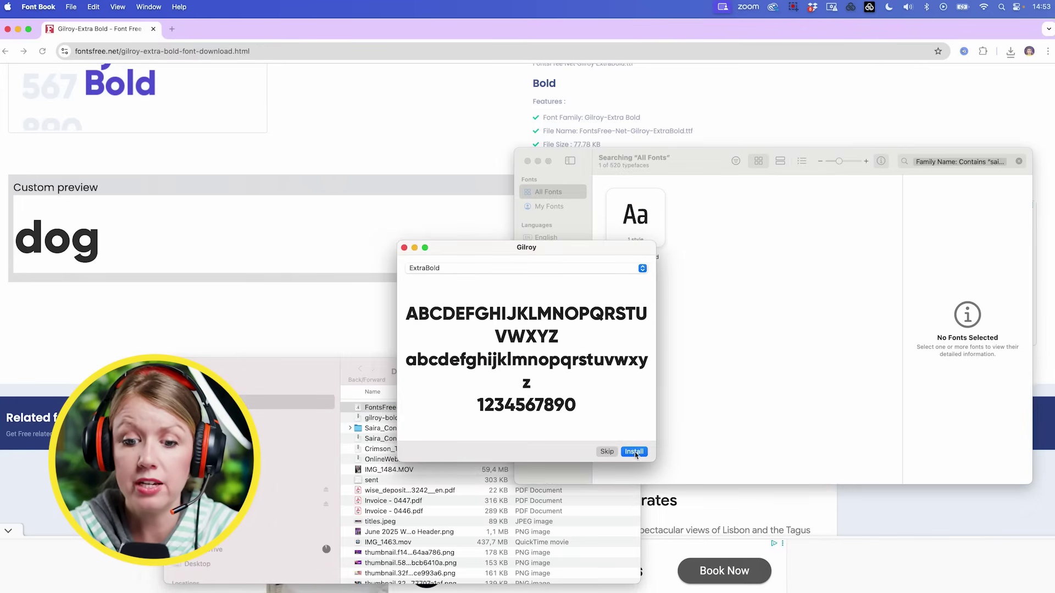
left_click(634, 452)
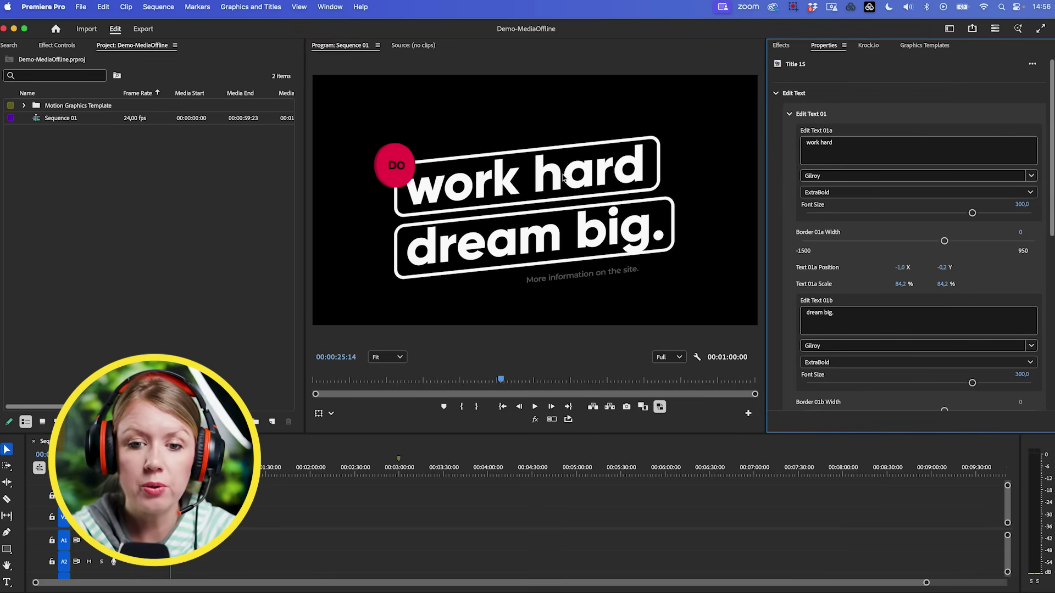
Check the font of Edit Text 01a in the Title 15 properties, and look through the graphics templates list.
left_click(776, 93)
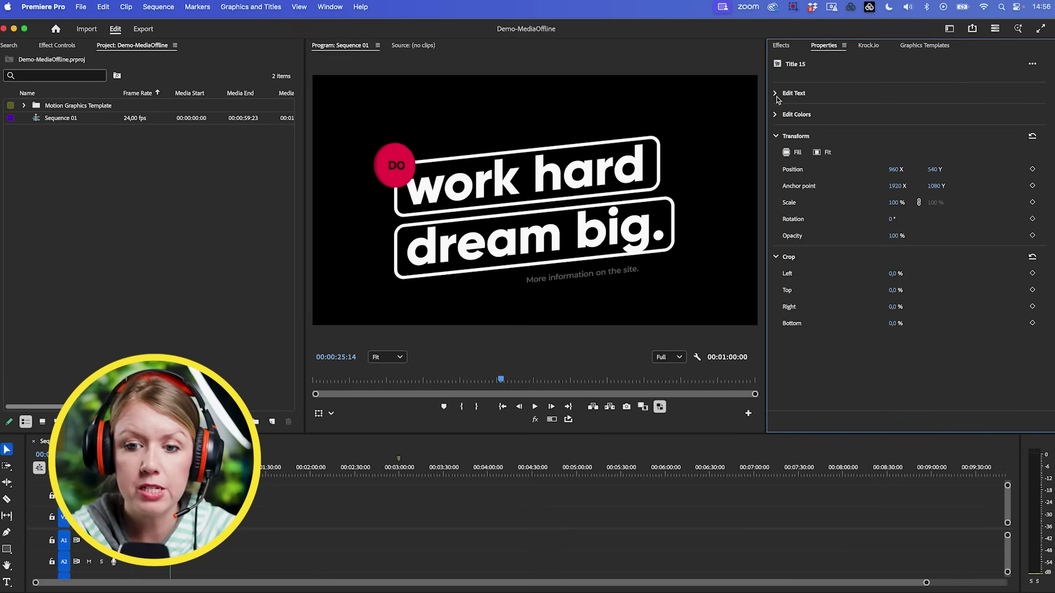
left_click(776, 93)
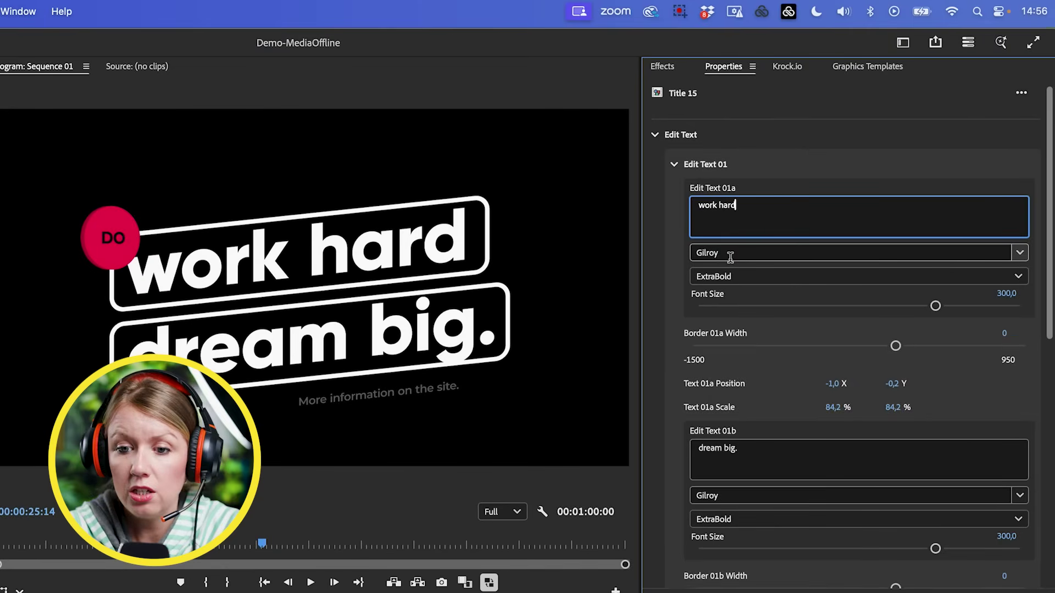
left_click(828, 178)
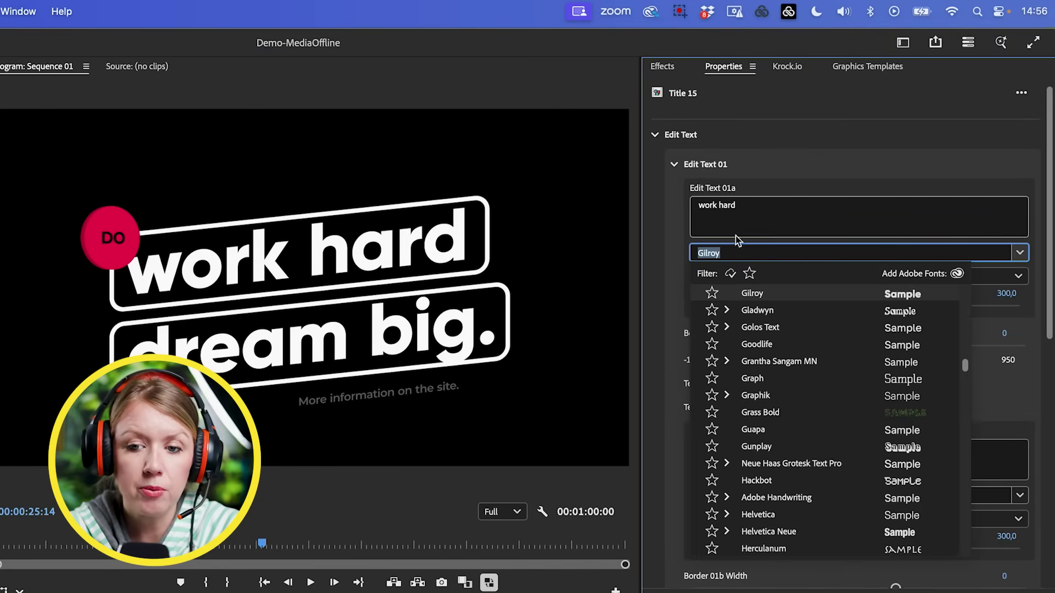
left_click(740, 216)
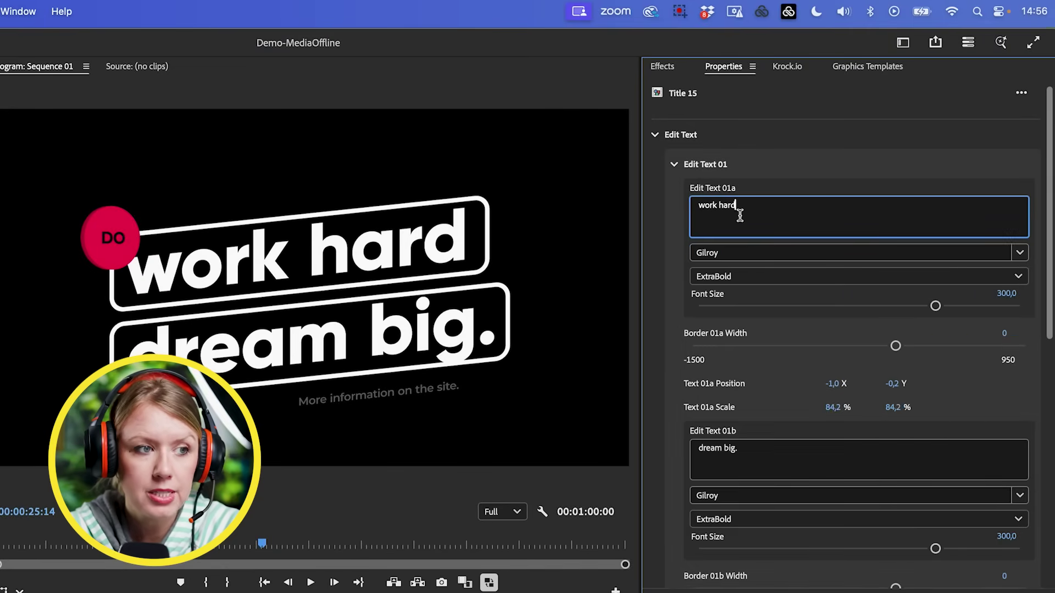
left_click(865, 67)
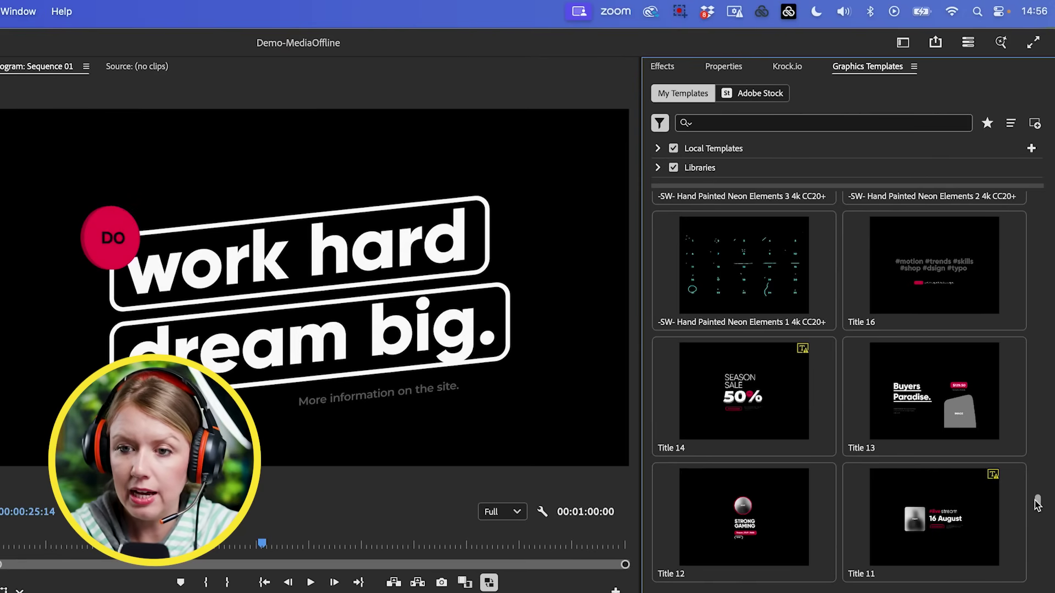
left_click_drag(1039, 501, 1026, 195)
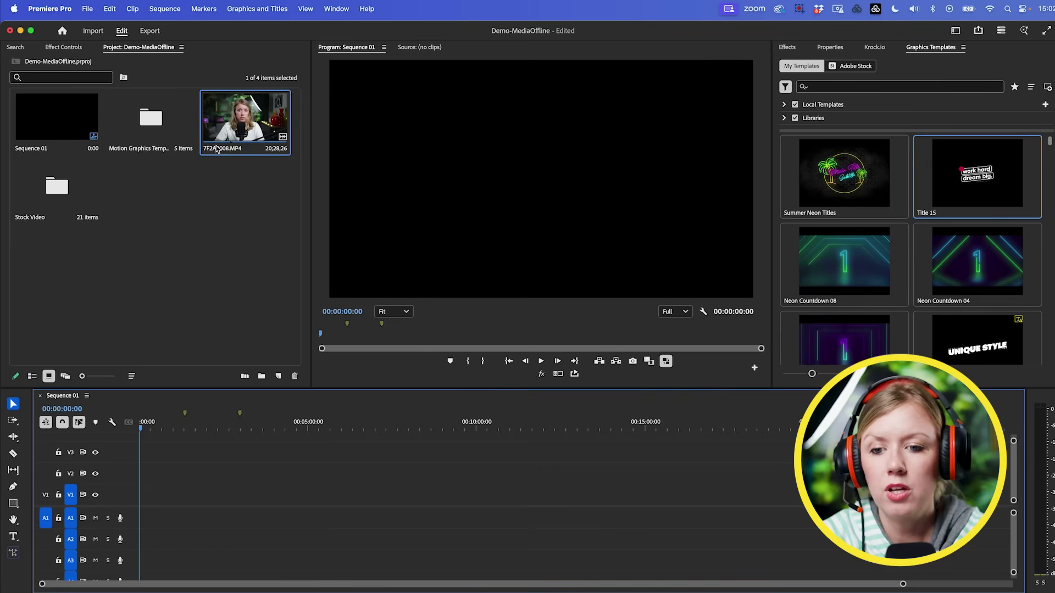
Try to place 7F2A4008.MP4 near the start of Sequence 01, and delete the placed audio clip.
left_click_drag(236, 121, 149, 507)
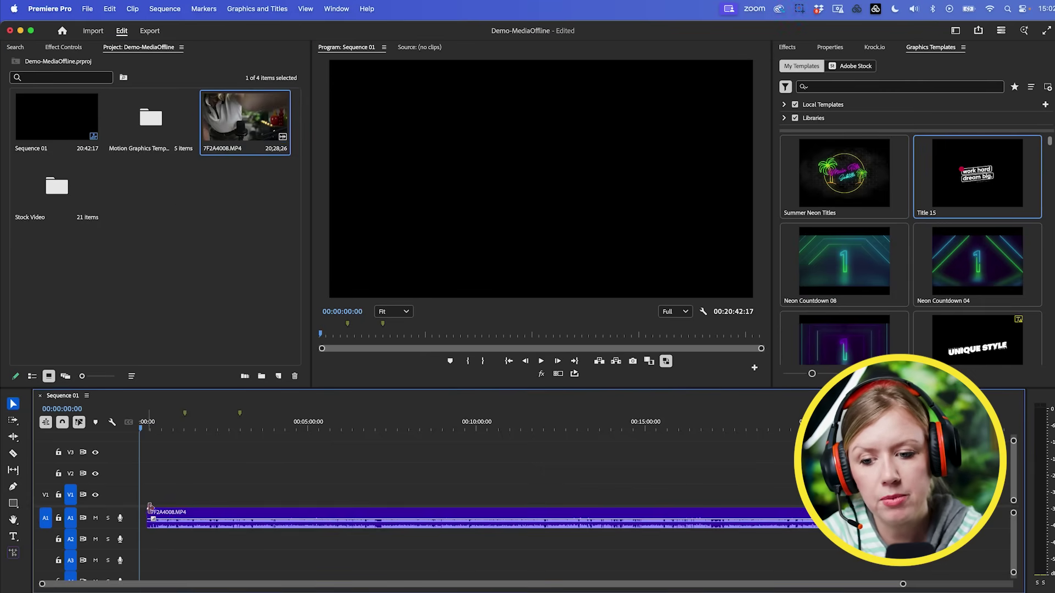
left_click(203, 519)
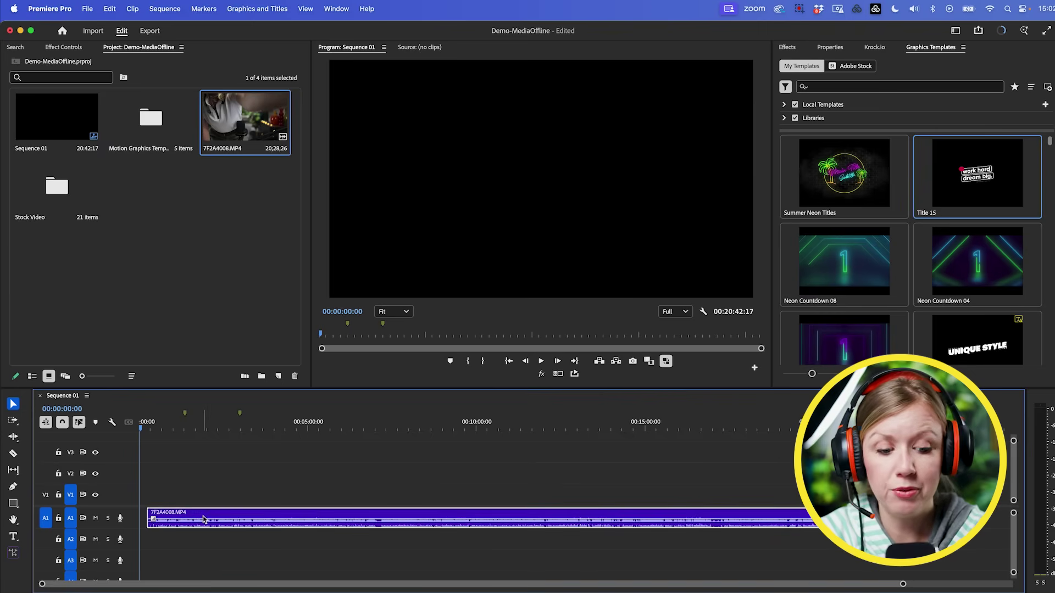
key("Delete")
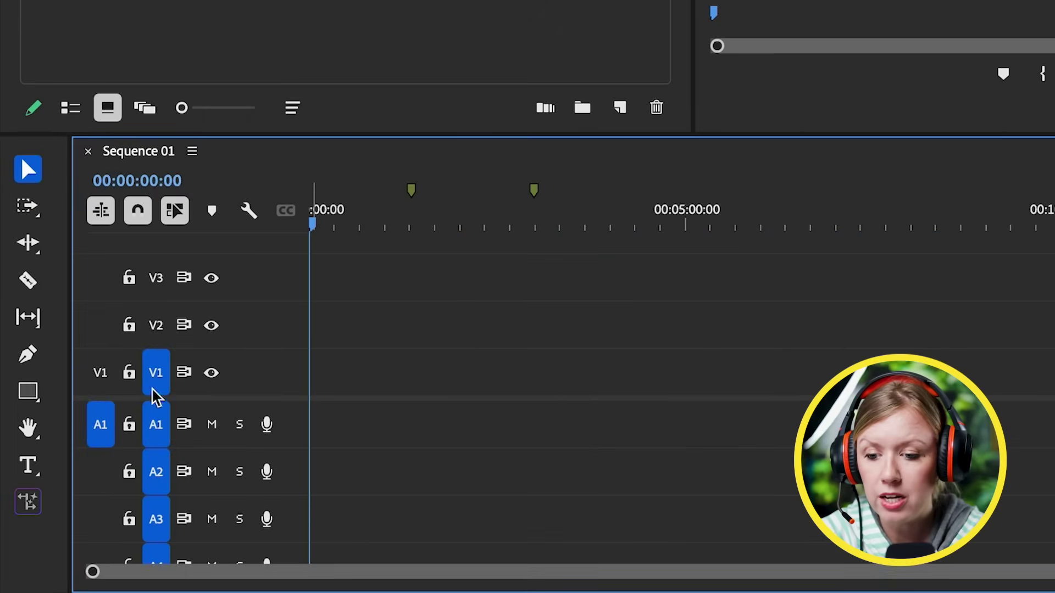
Enable source patching for video track V1, and switch the A1 source patch off and back on.
left_click(100, 378)
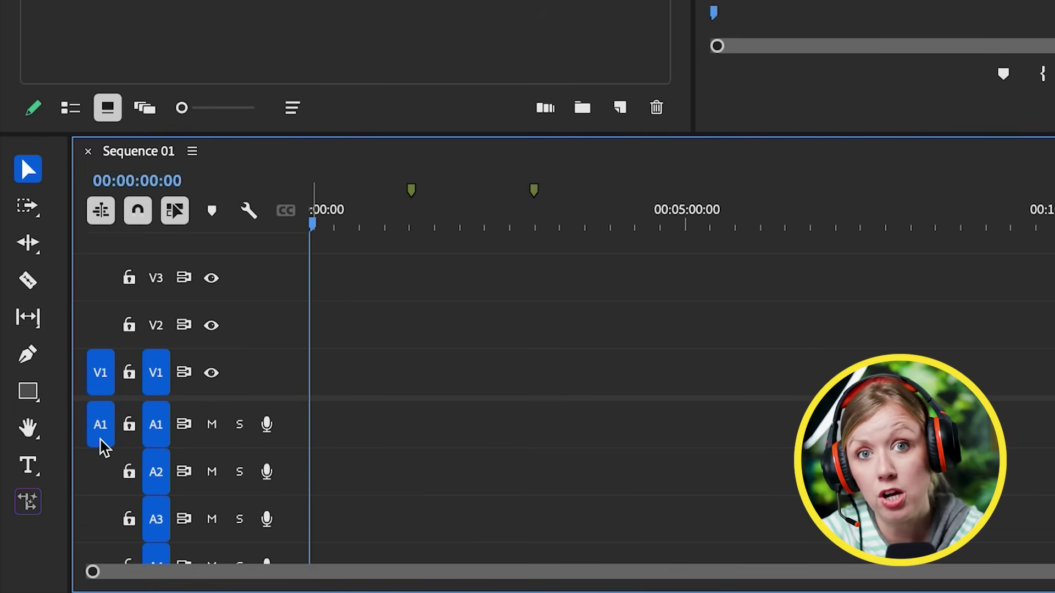
left_click(101, 440)
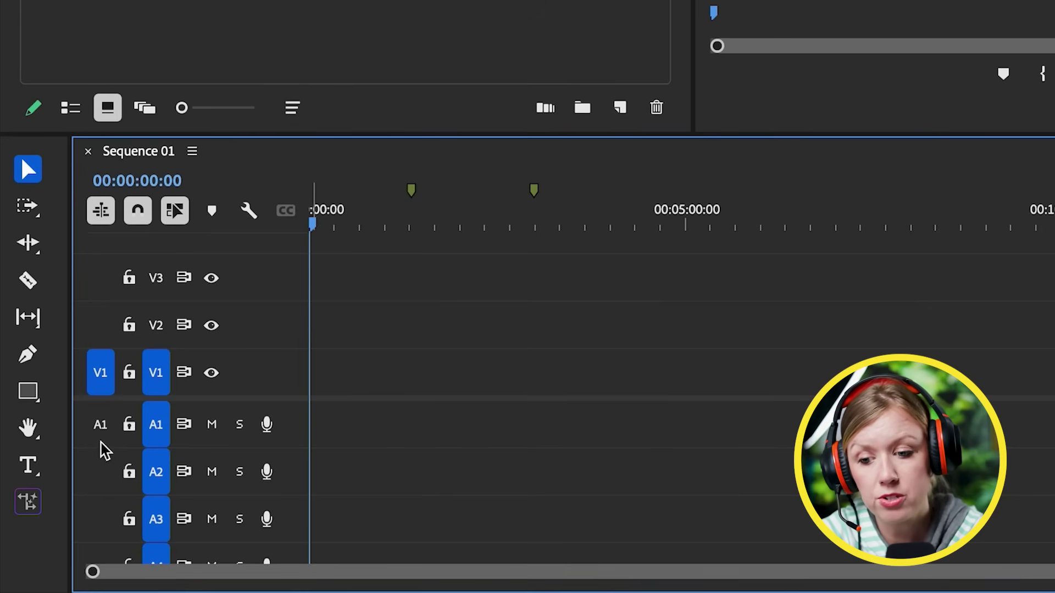
left_click(101, 441)
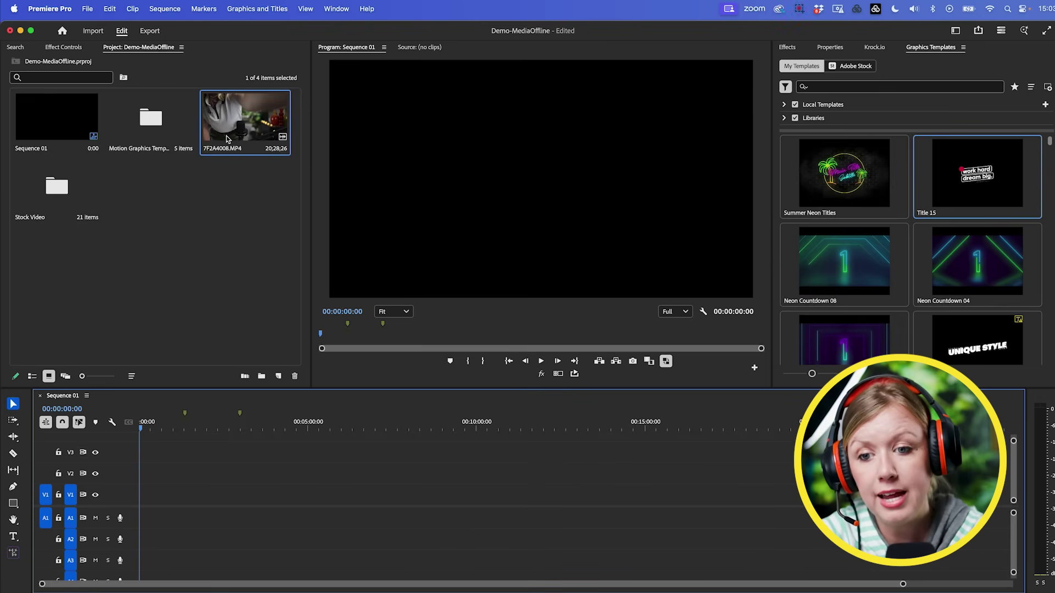
Place 7F2A4008.MP4 on tracks V1 and A1 of Sequence 01 with the existing sequence settings kept, and scrub into the clip.
left_click_drag(228, 142, 166, 492)
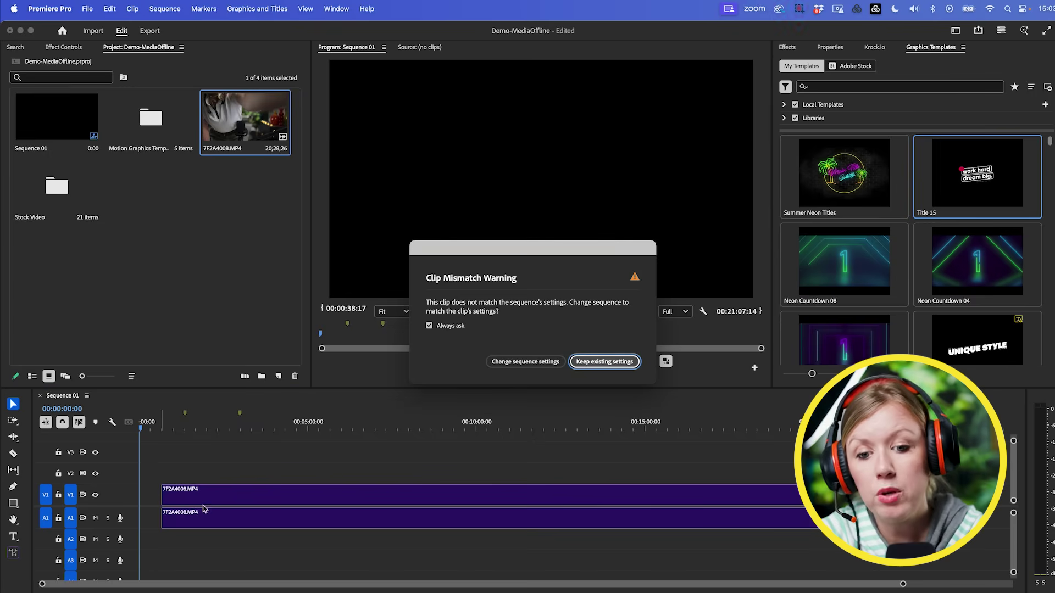
left_click(609, 363)
left_click_drag(284, 422, 328, 421)
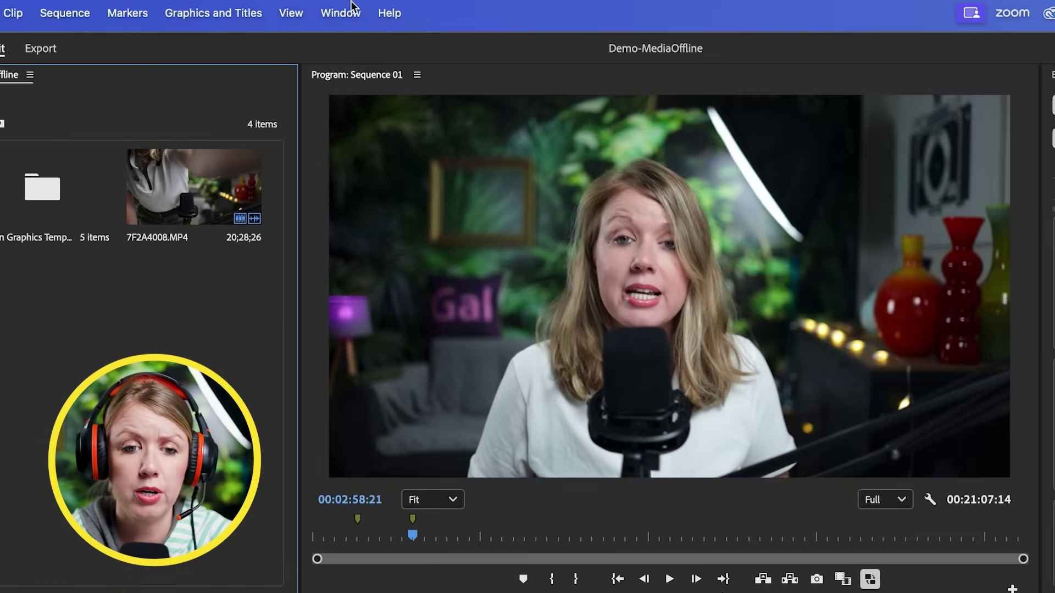
Open the Search panel and turn on visual search analysis.
left_click(336, 9)
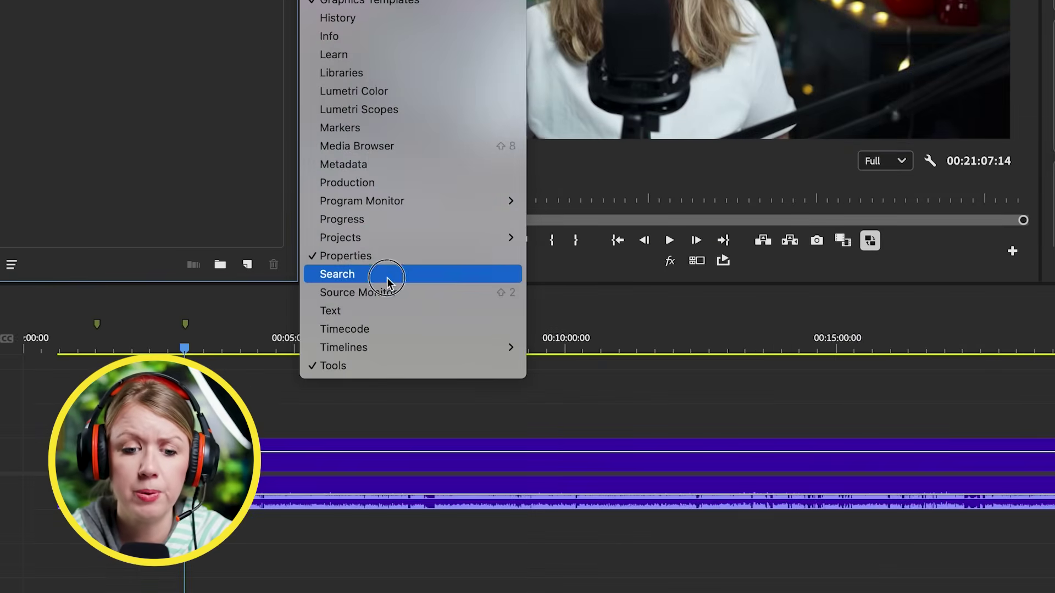
left_click(388, 281)
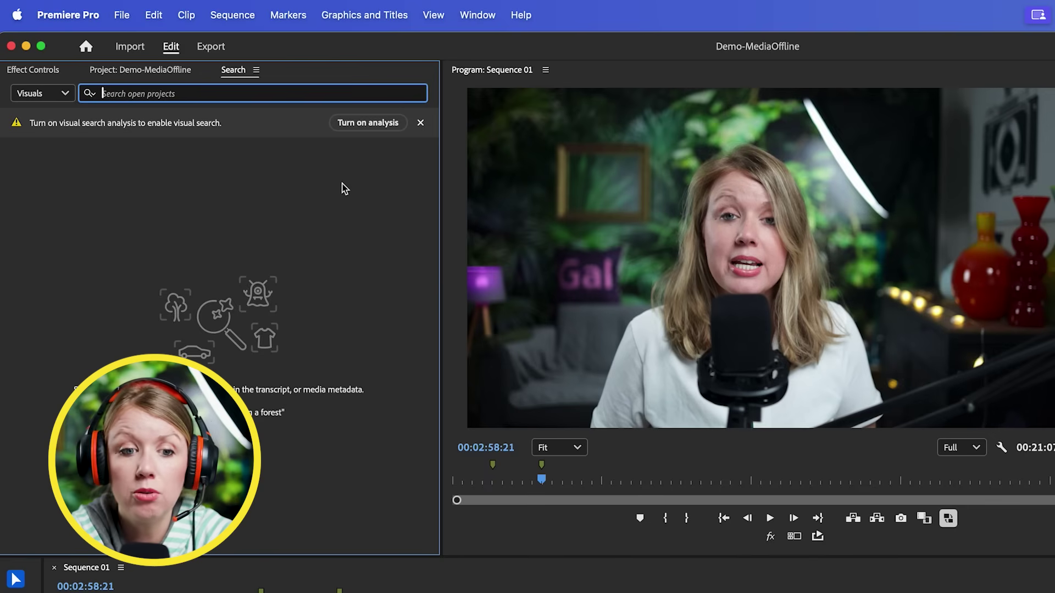
left_click(347, 124)
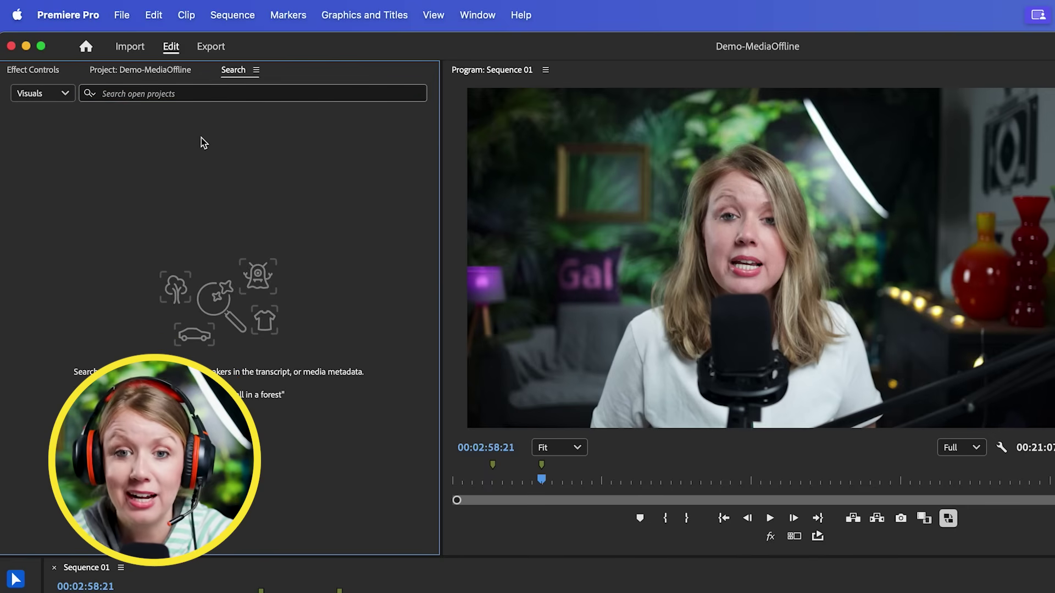
Make sure analysis of all imported media for visual search is enabled in the Media Analysis & Transcription settings.
left_click(83, 15)
mouse_move(82, 69)
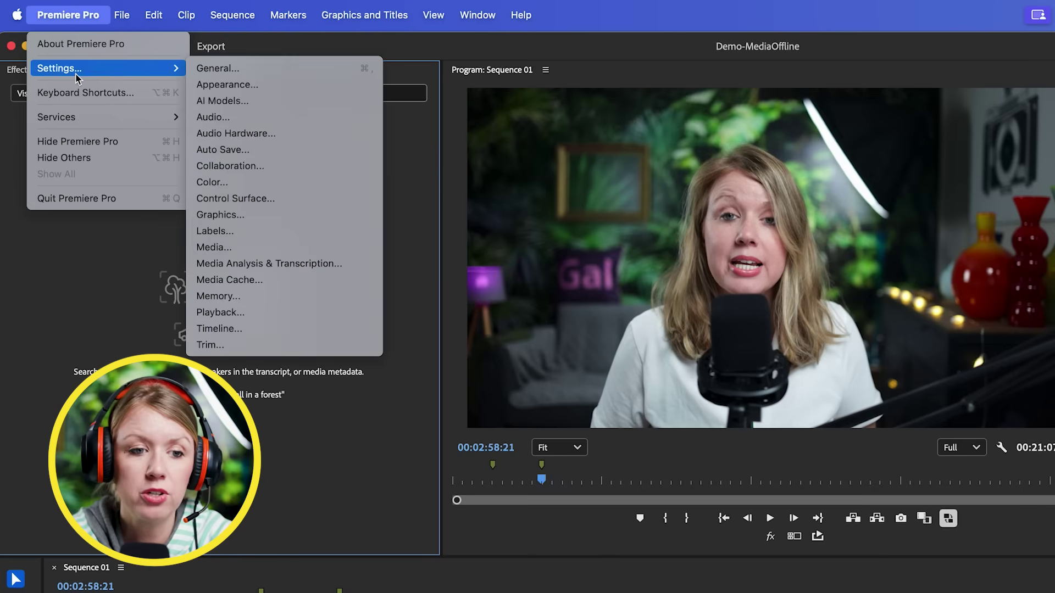
left_click(254, 279)
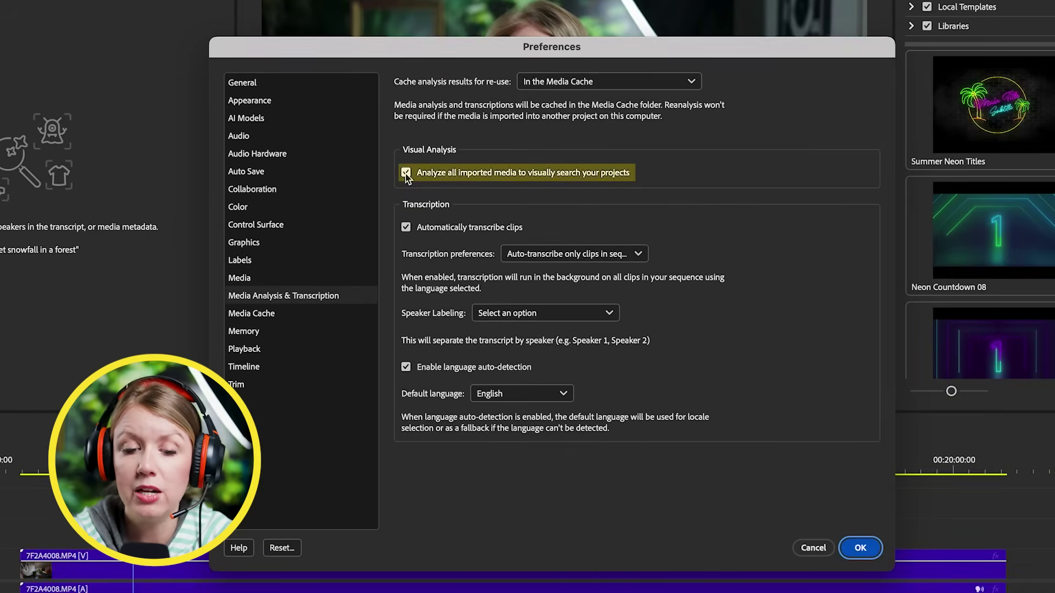
left_click(406, 174)
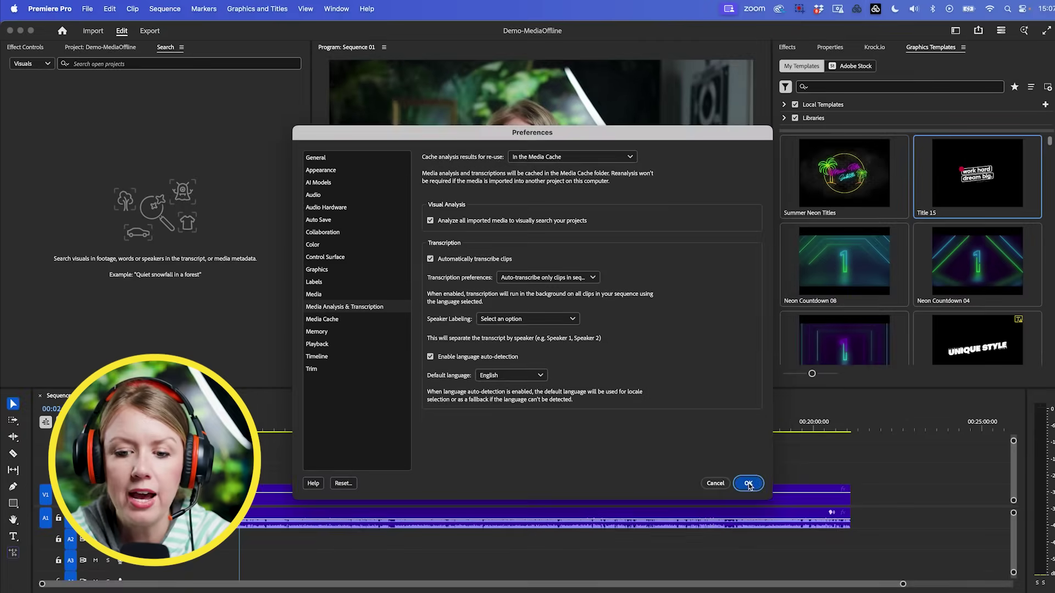
key("Return")
Search the visuals in the open projects for "happy".
left_click(139, 64)
type("happy")
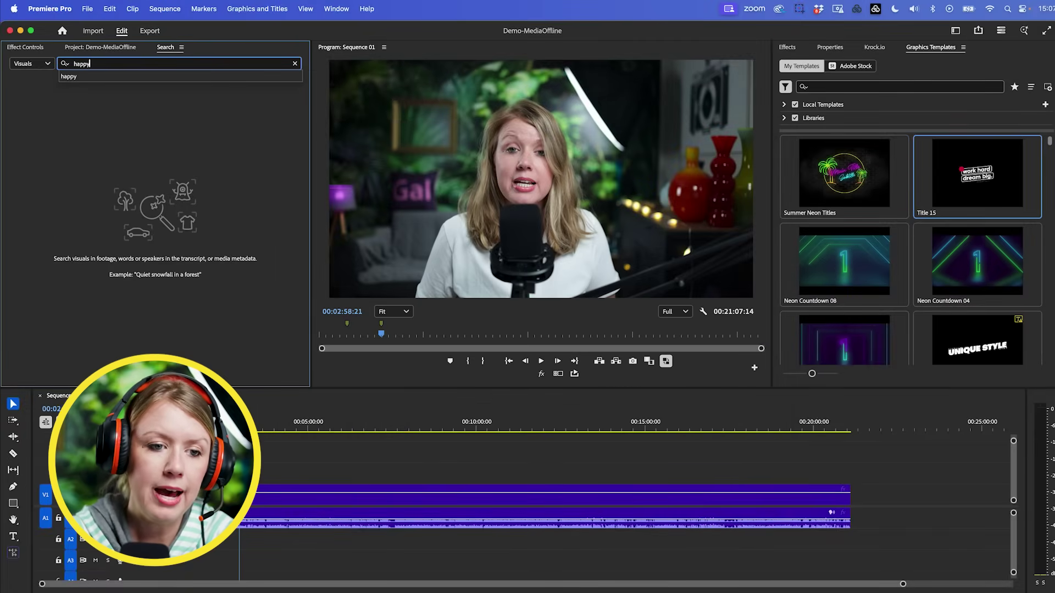
key("Return")
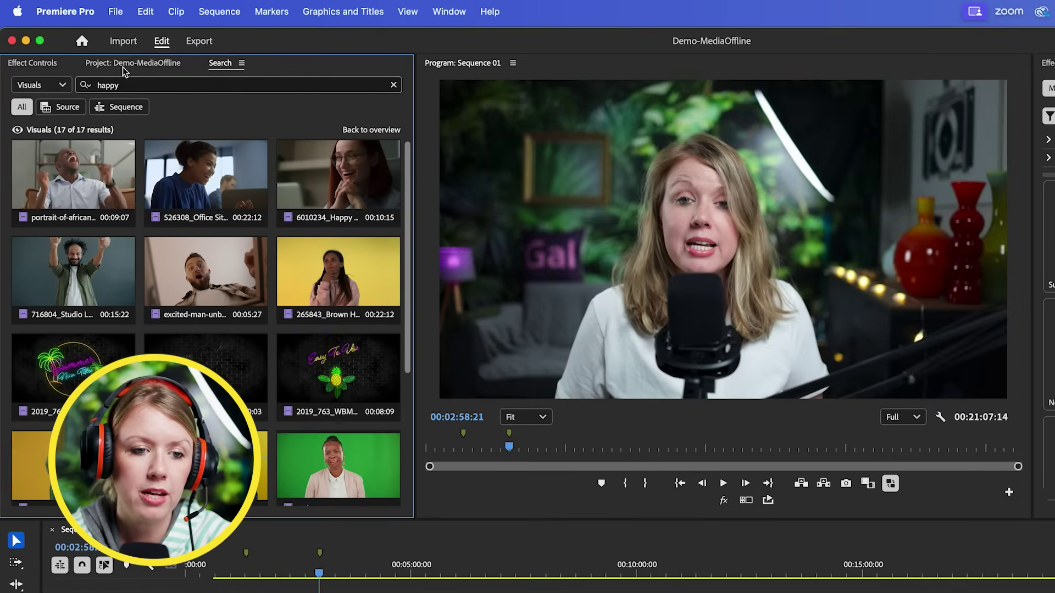
Look at the folders inside the project's Stock Video bin, and return to the search results.
left_click(124, 63)
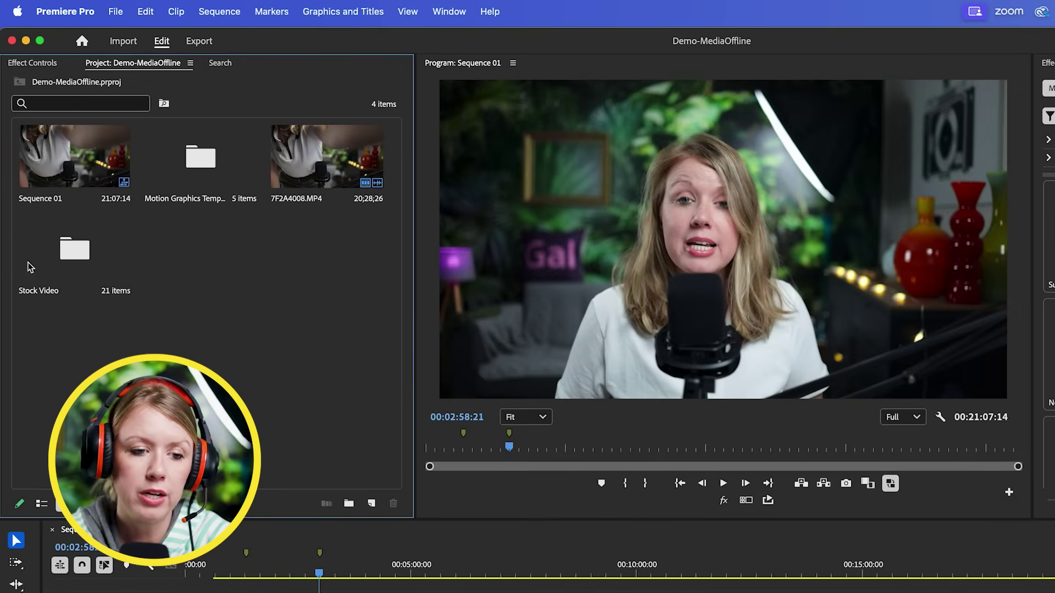
double_click(75, 253)
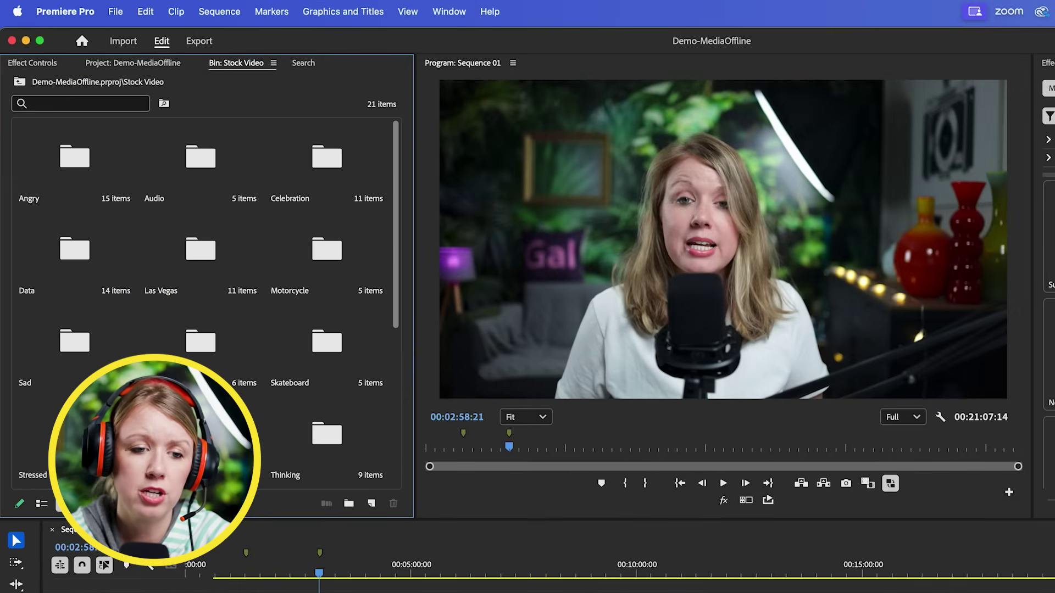
left_click(305, 63)
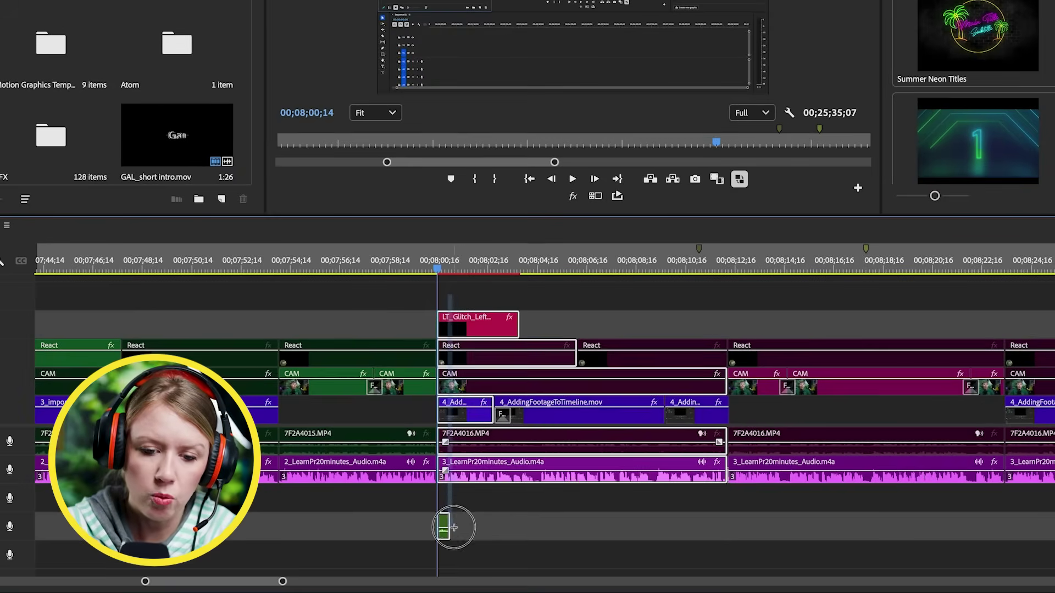
Ripple delete the group of clips on all tracks starting at 00;08;00;14, and undo the deletion.
left_click_drag(454, 527, 710, 549)
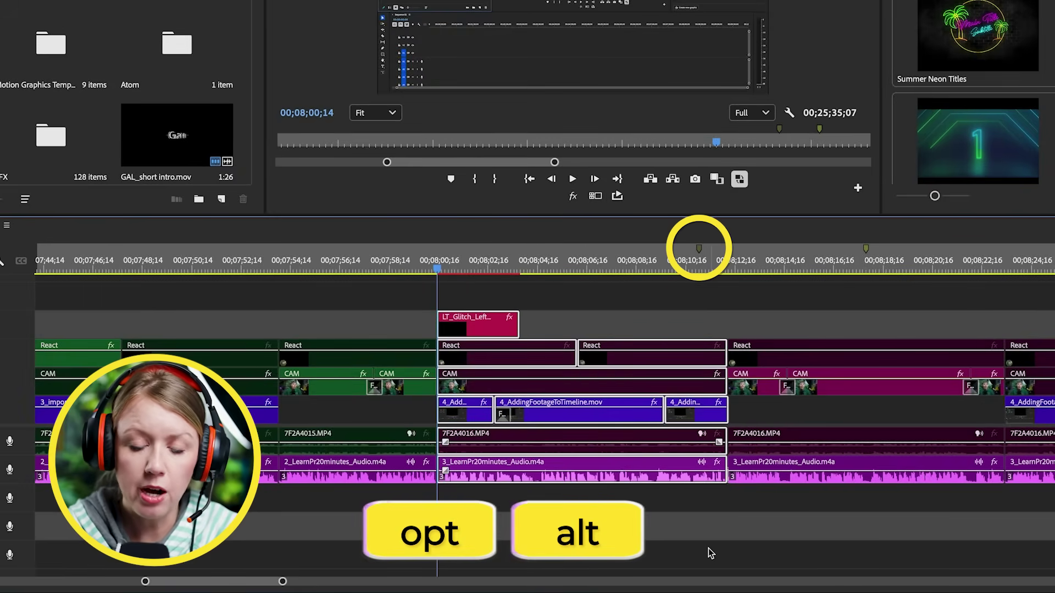
key("alt+Delete")
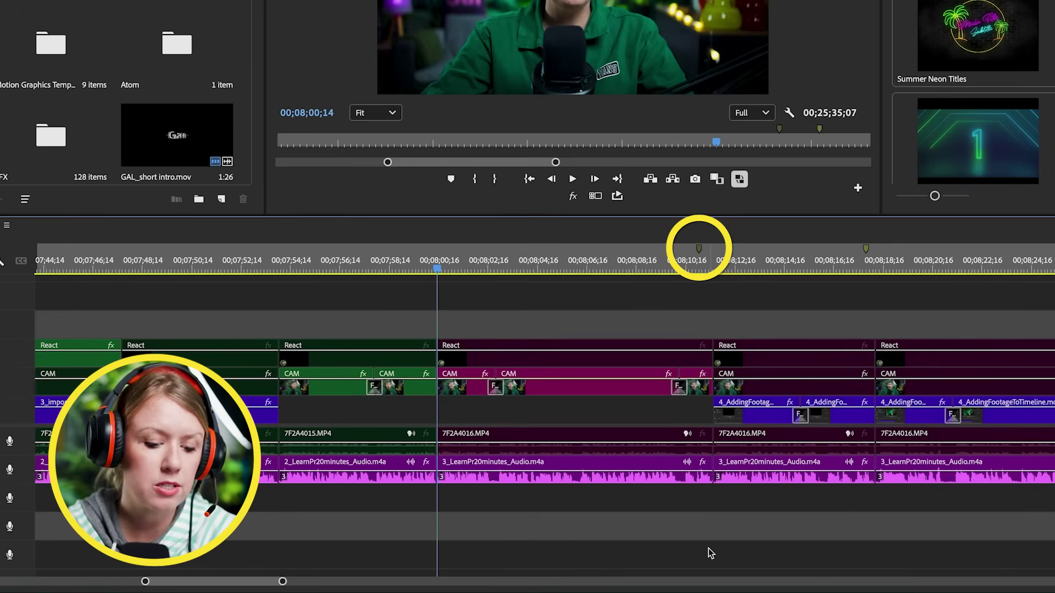
key("ctrl+z")
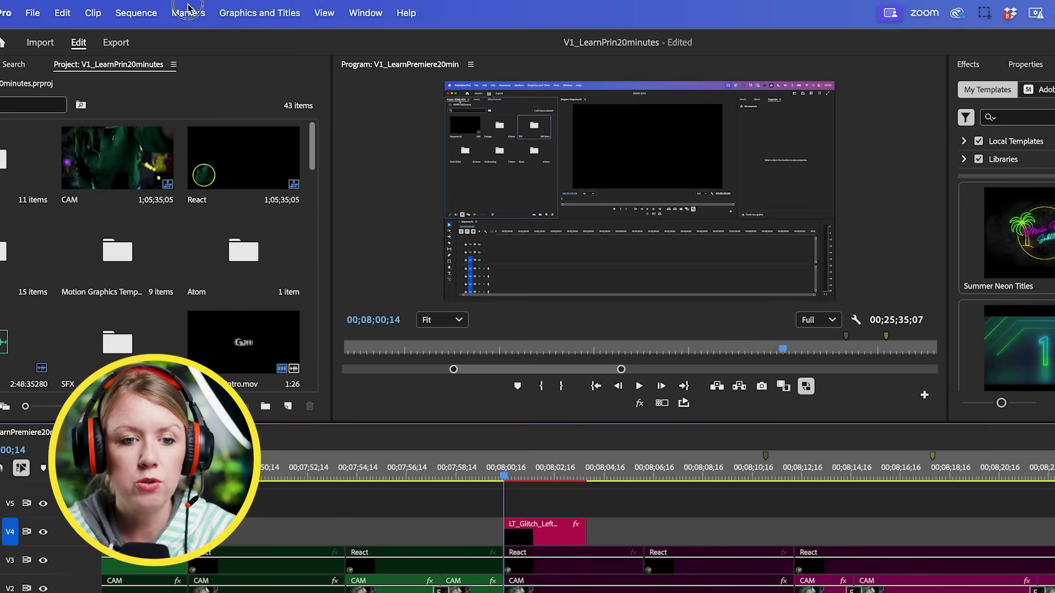
Enable Ripple Sequence Markers and ripple delete the group of clips starting at 00;08;00;14 on all tracks.
left_click(188, 8)
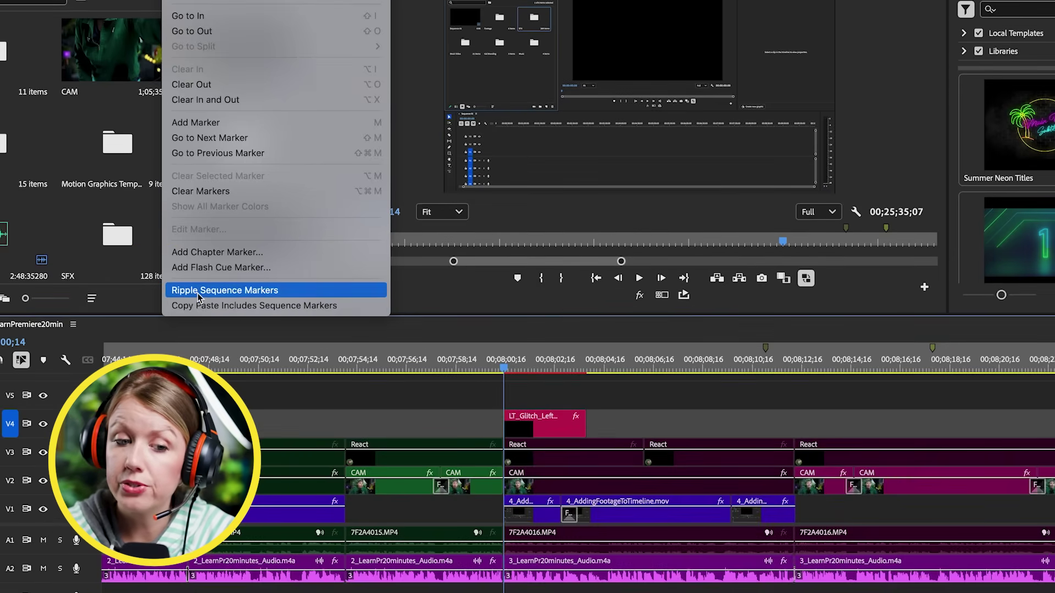
left_click(199, 290)
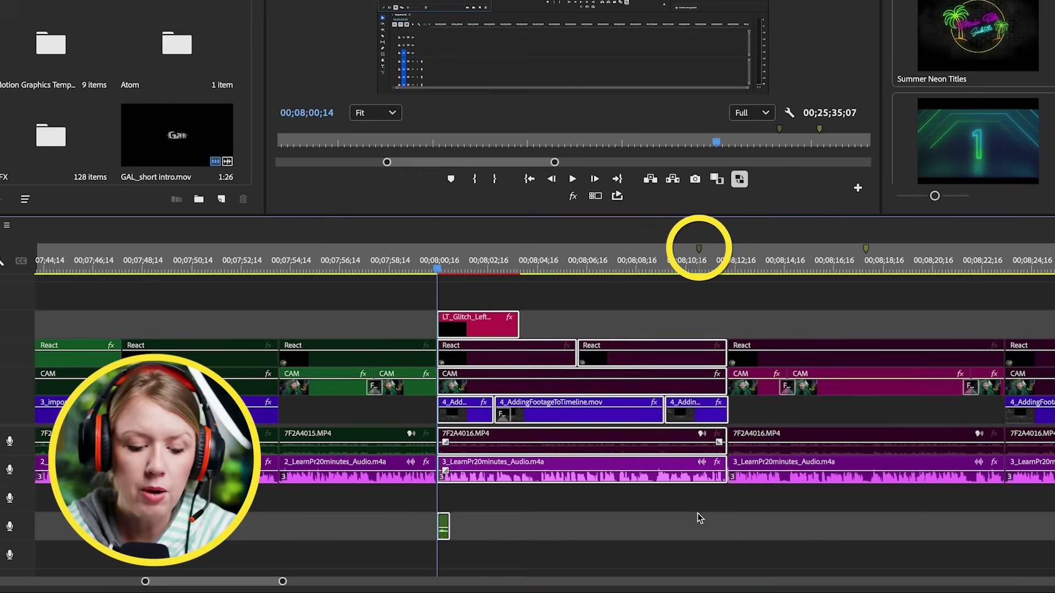
key("alt+Delete")
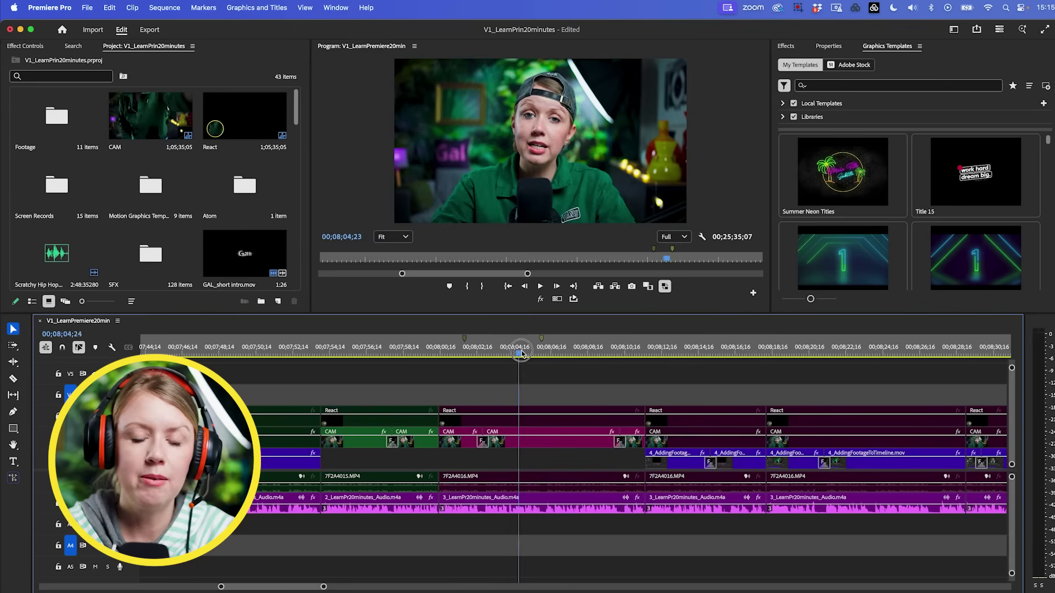
Select the CAM clip at 00;08;05;09, make the upper panels taller, and show the clip's Effect Controls.
left_click_drag(521, 354, 530, 372)
left_click(529, 439)
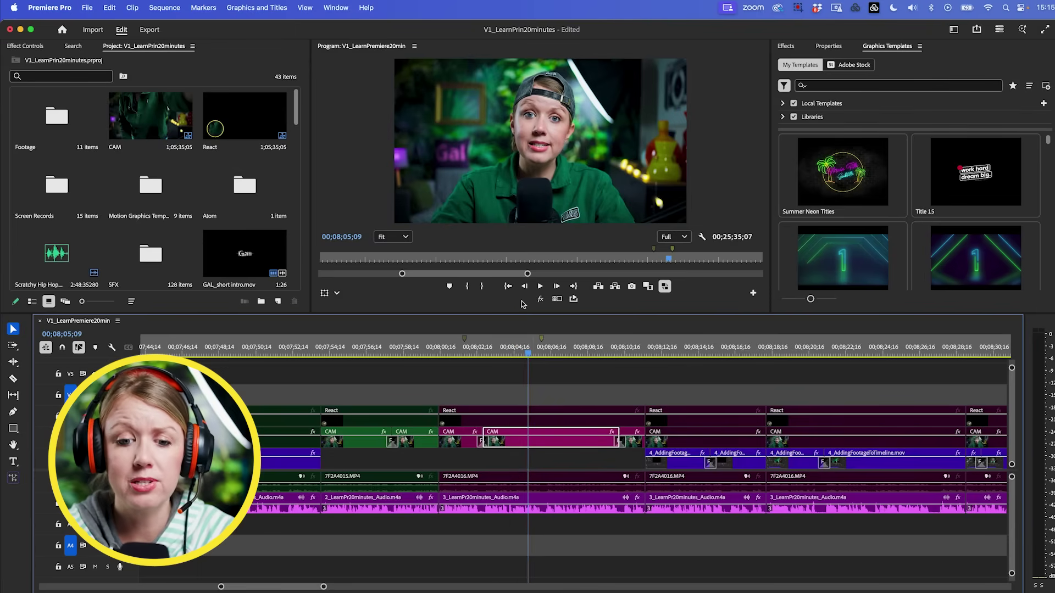
left_click_drag(515, 314, 515, 352)
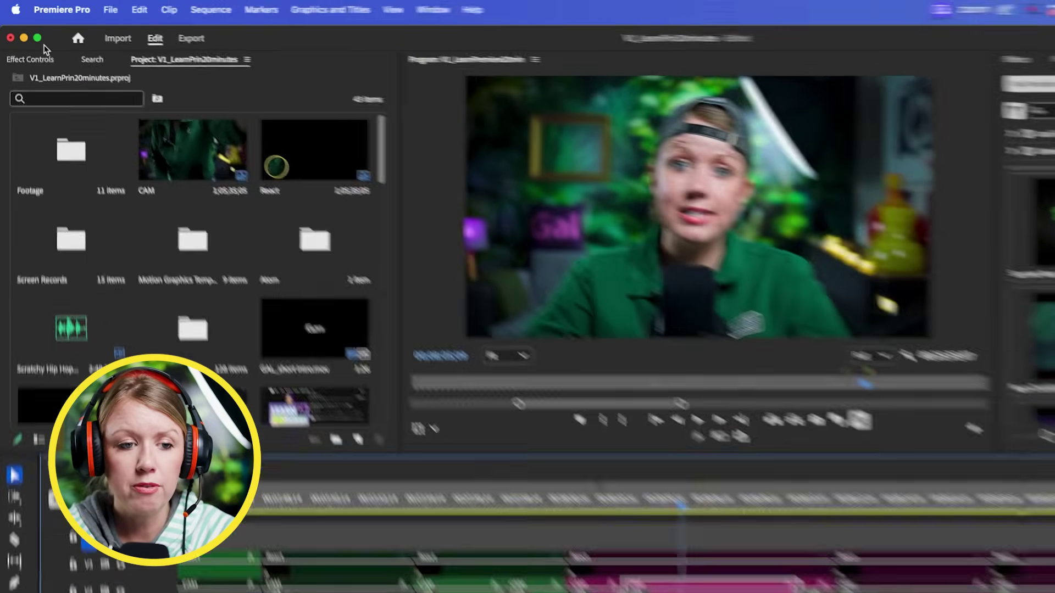
left_click(33, 46)
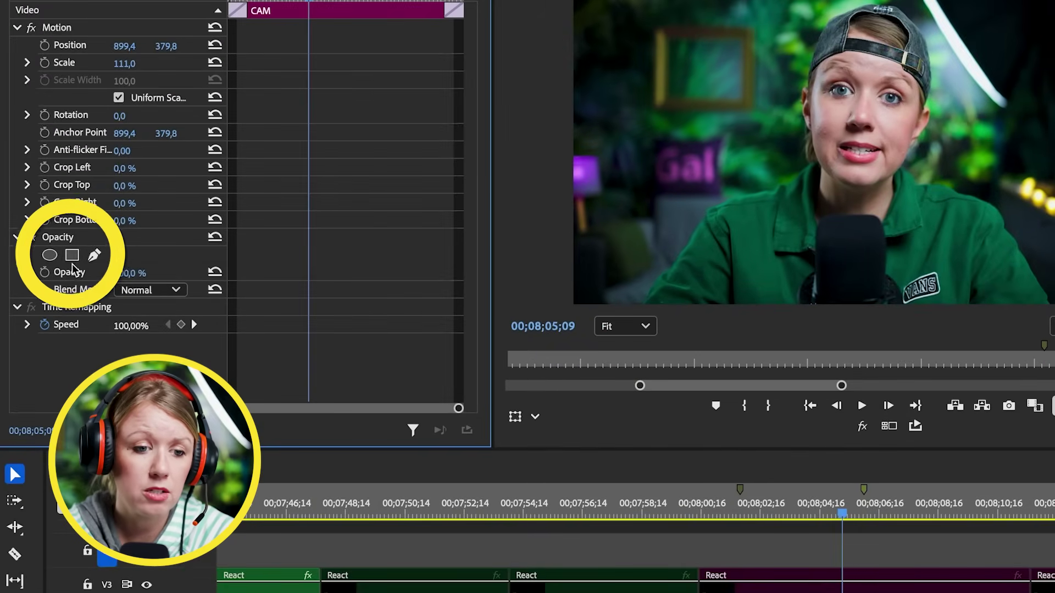
Add a rectangle mask to the CAM clip's opacity, pull its lower-right corner point away on its own, and undo that move.
left_click(72, 256)
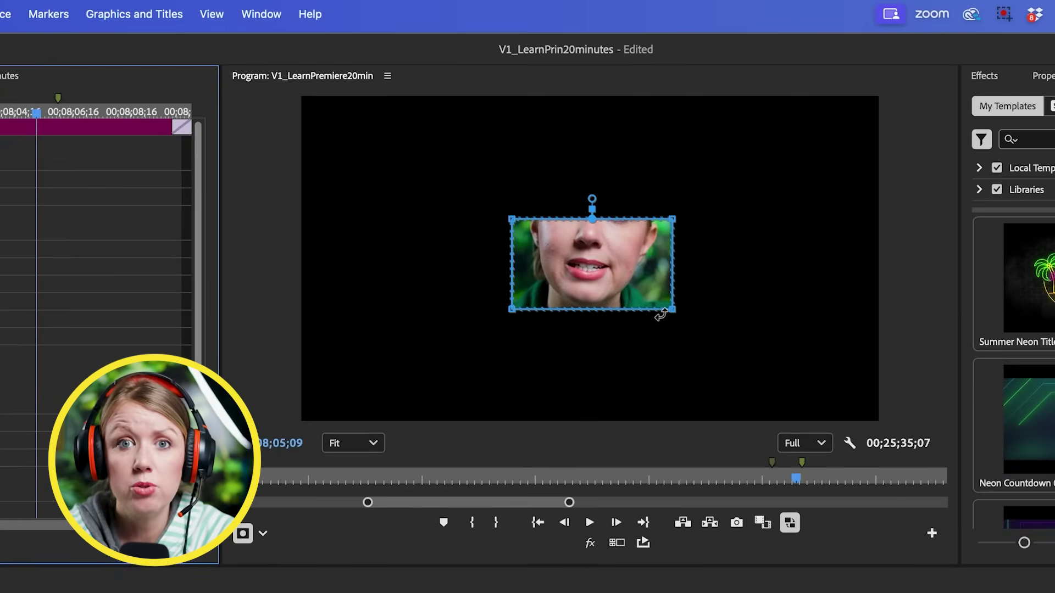
left_click_drag(672, 311, 655, 345)
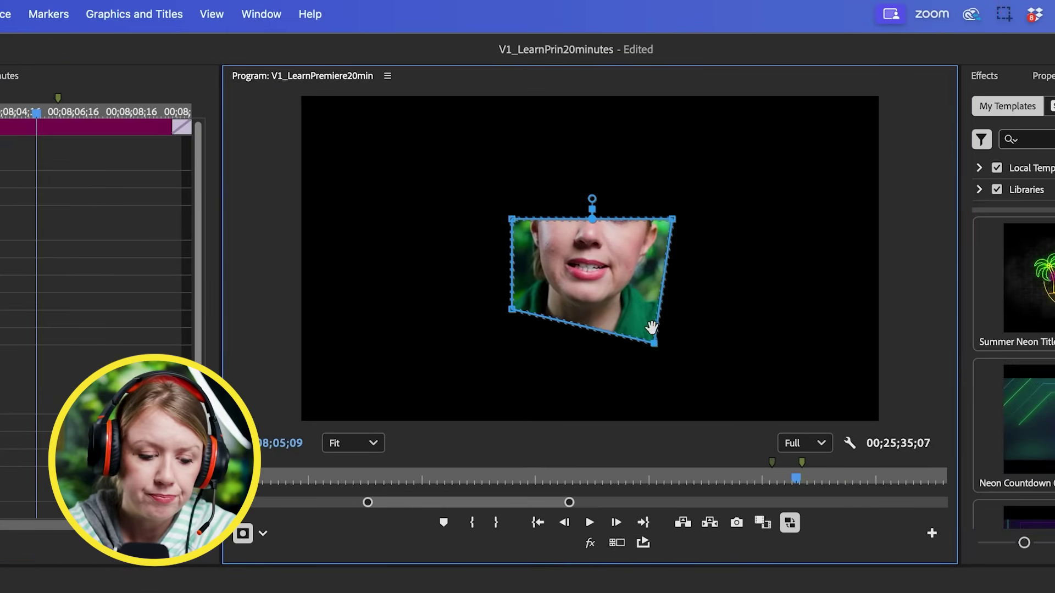
left_click(677, 367)
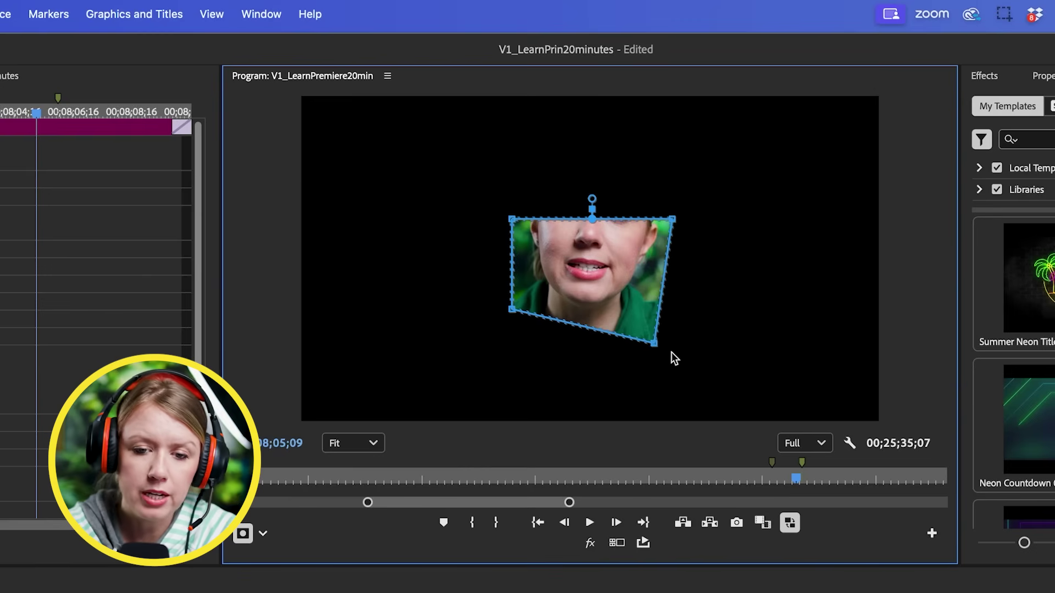
key("super+z")
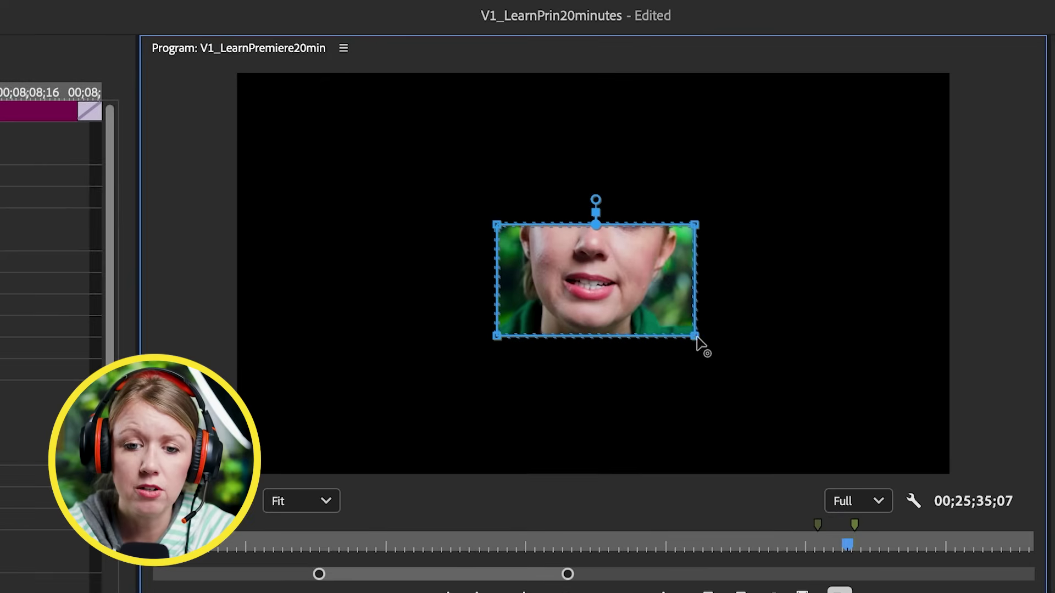
Scale the rectangle mask up proportionally, then raise its two upper corner points together to include the whole face and cap.
key("shift")
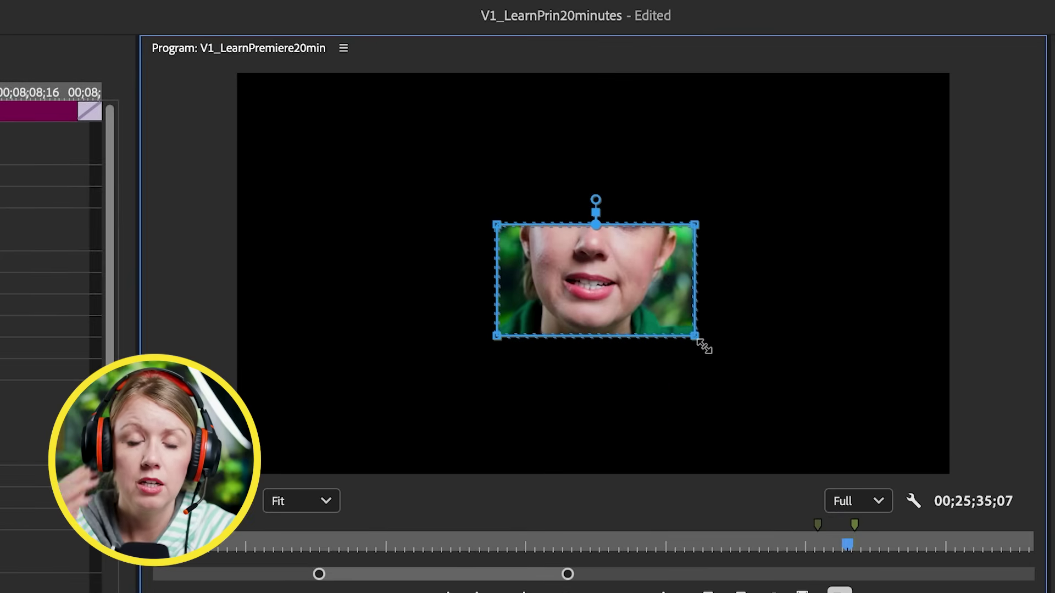
left_click_drag(704, 346, 732, 347)
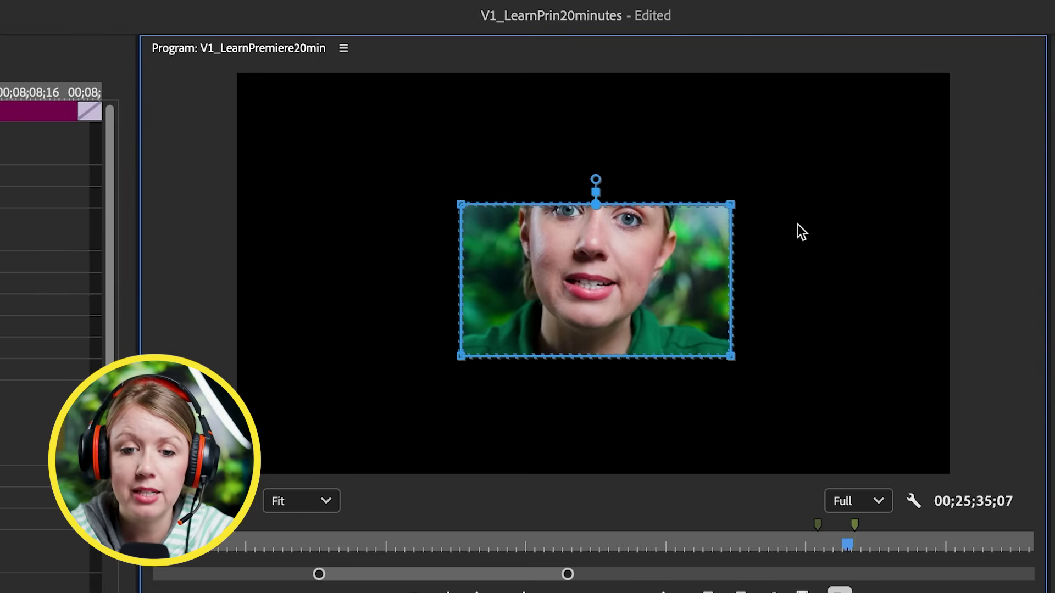
left_click_drag(799, 221, 379, 137)
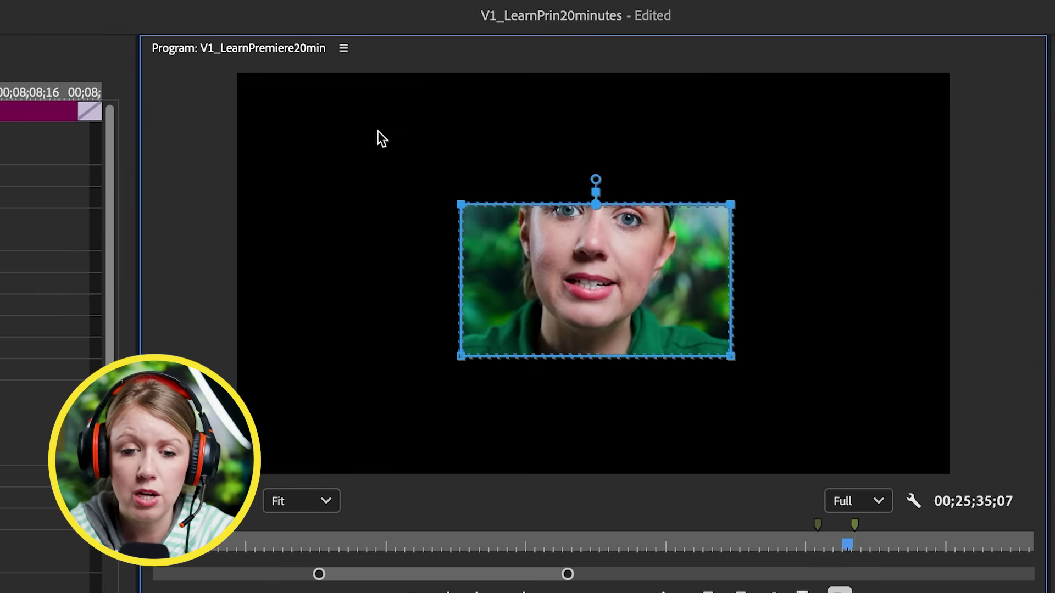
left_click(462, 207)
left_click_drag(462, 202, 460, 129)
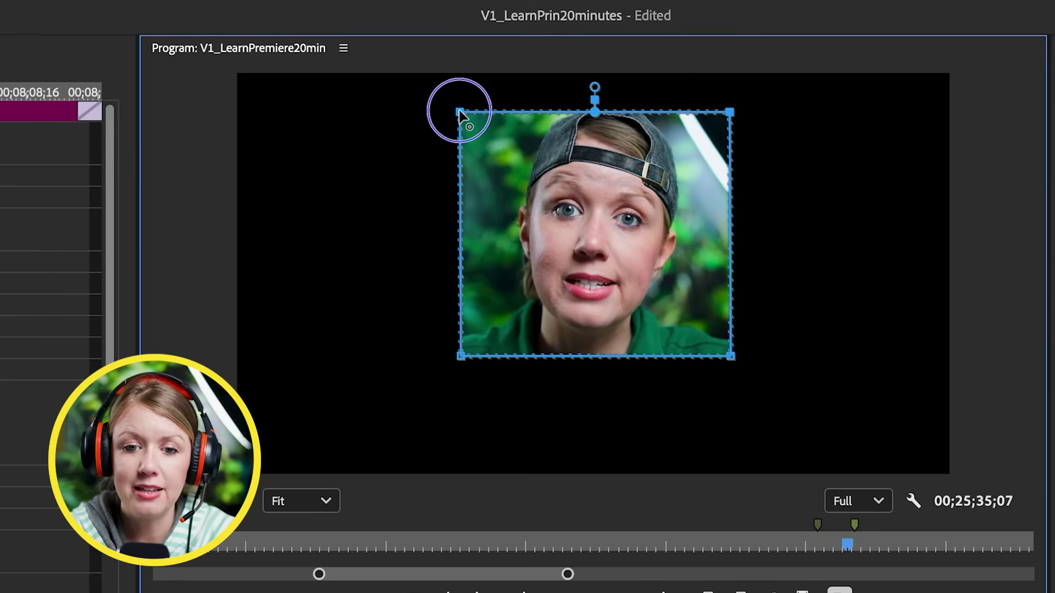
mouse_move(459, 114)
left_mouse_down()
mouse_move(459, 125)
mouse_move(456, 106)
mouse_move(460, 116)
left_mouse_up()
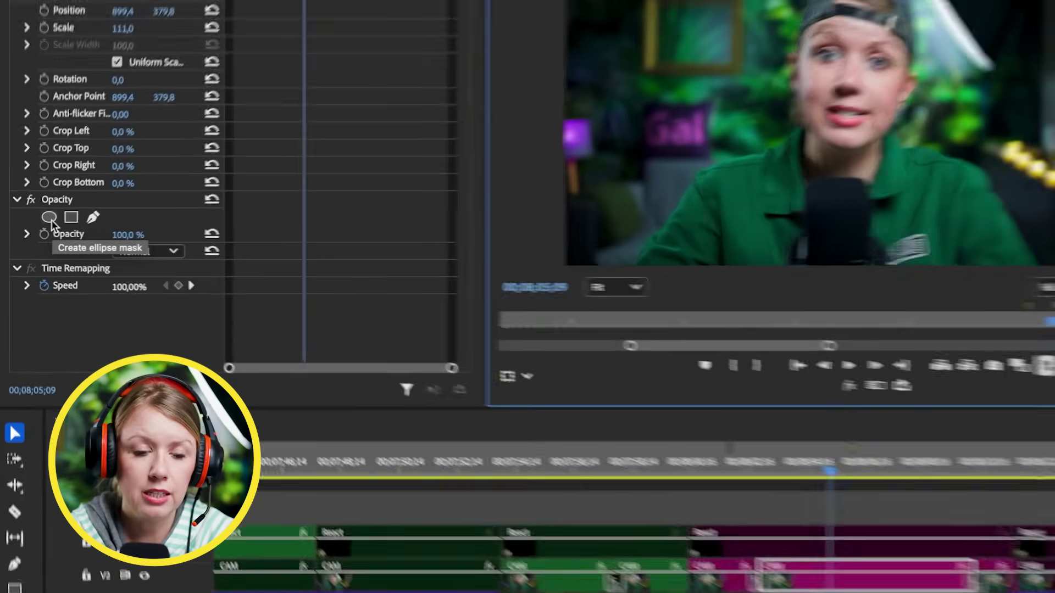
Add an ellipse mask to the CAM clip's opacity, enlarge it, and reposition and widen it around the face and cap.
left_click(31, 231)
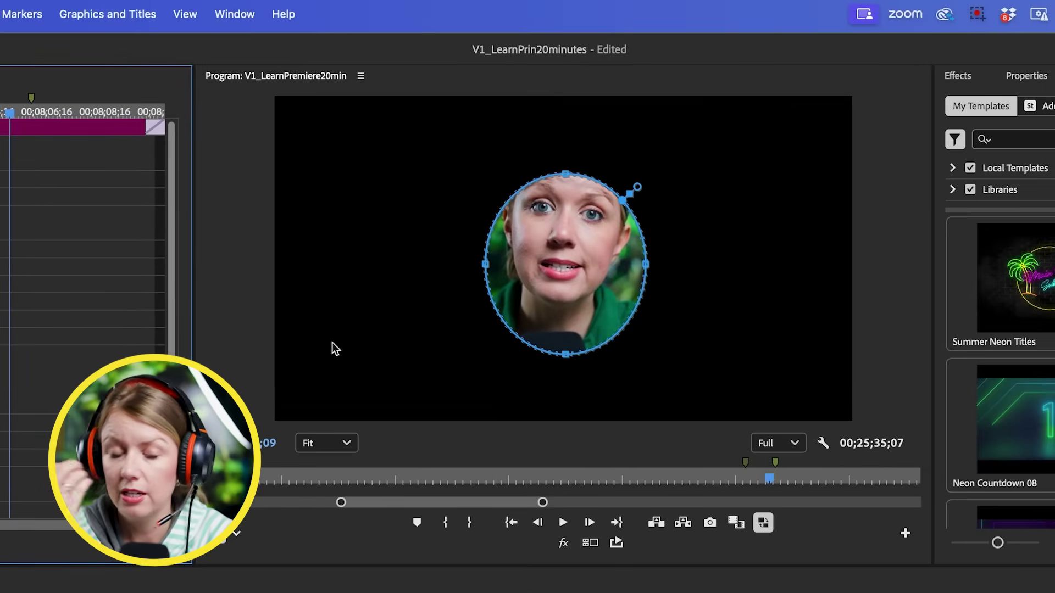
left_click_drag(646, 265, 691, 277)
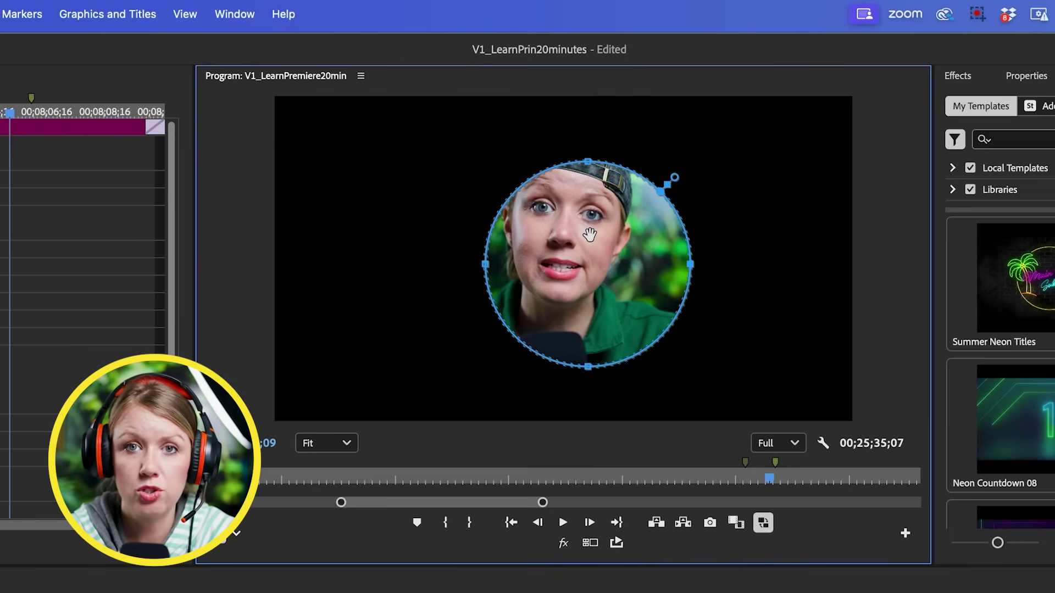
left_click_drag(589, 234, 566, 197)
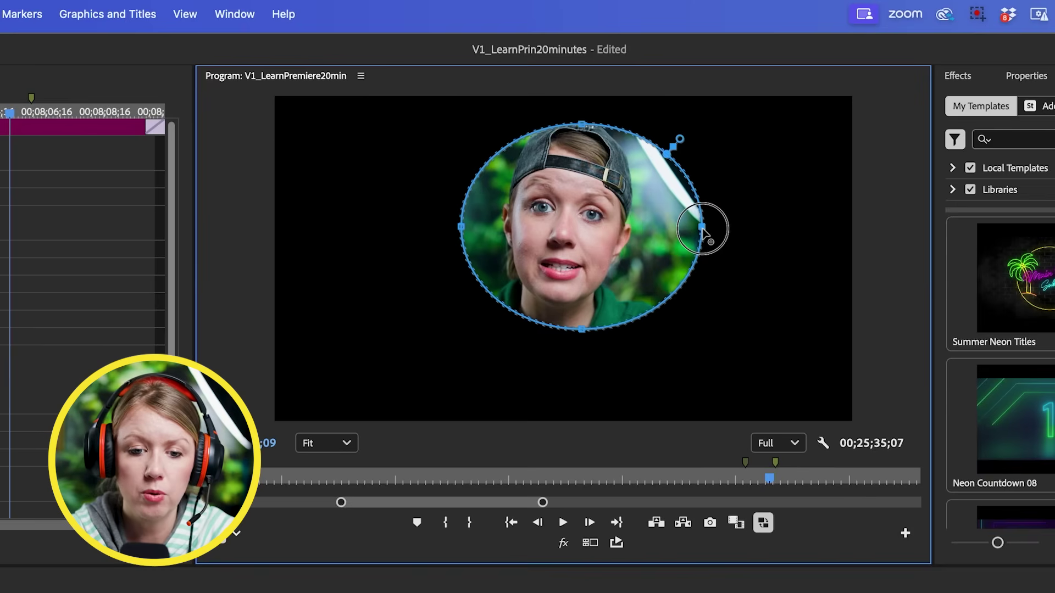
left_click_drag(675, 231, 691, 232)
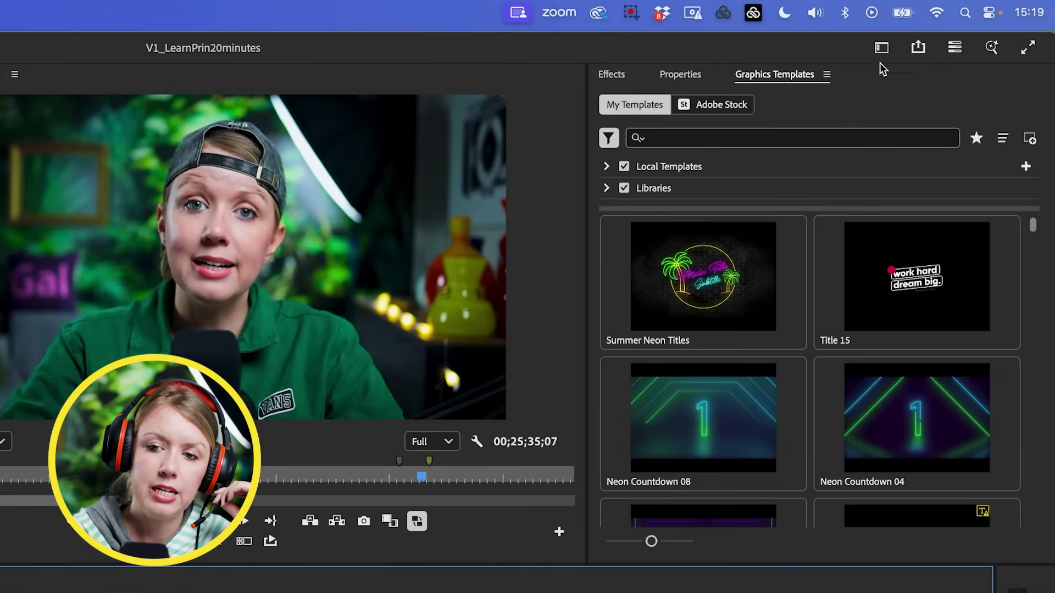
Open the Lumetri Color panel, view the Effects panel beside it, and return to Lumetri Color.
left_click(881, 47)
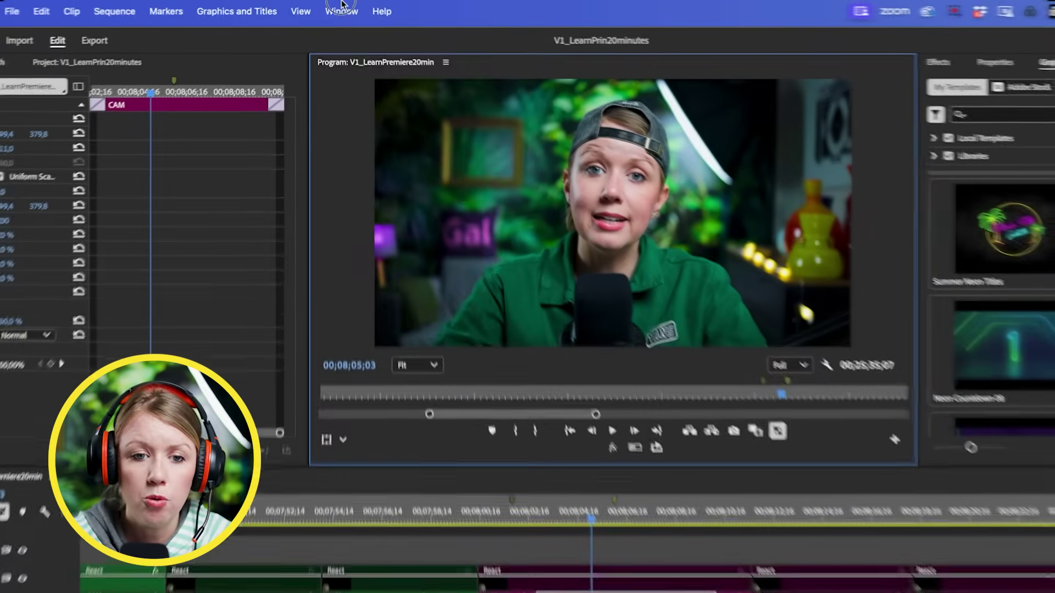
left_click(336, 7)
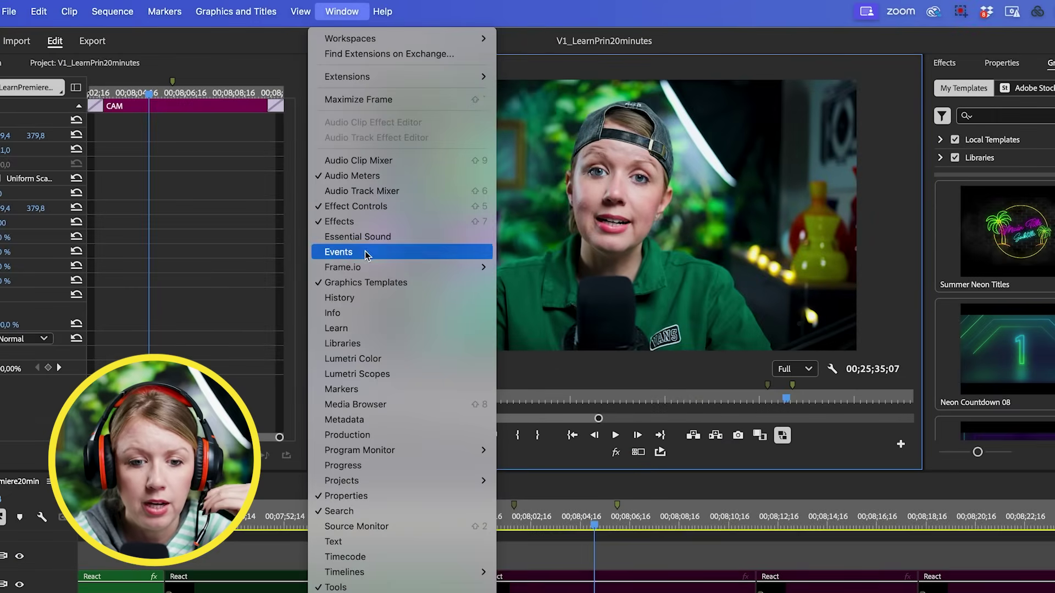
left_click(363, 359)
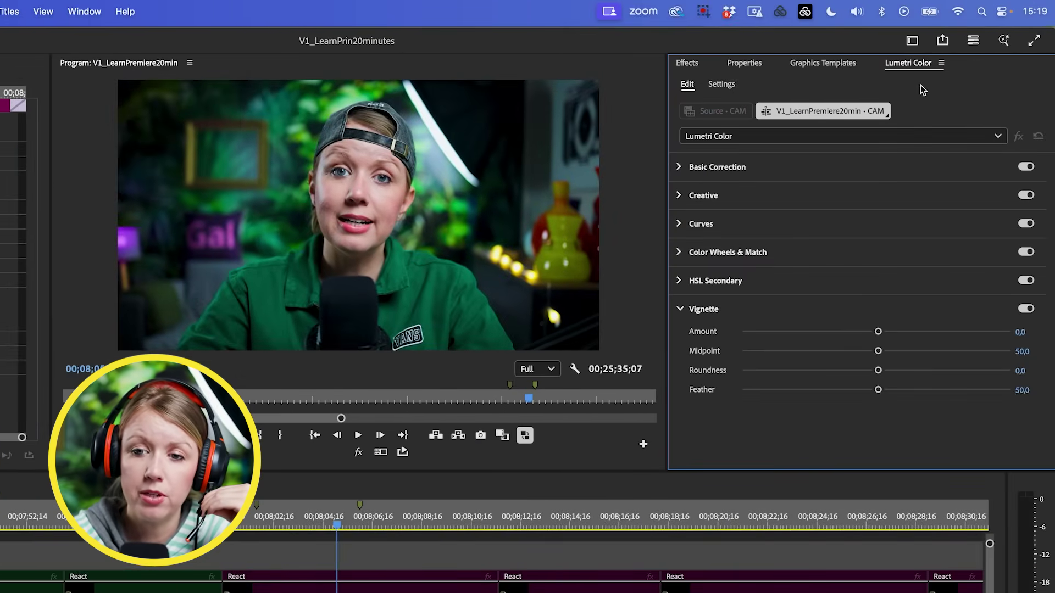
left_click(687, 64)
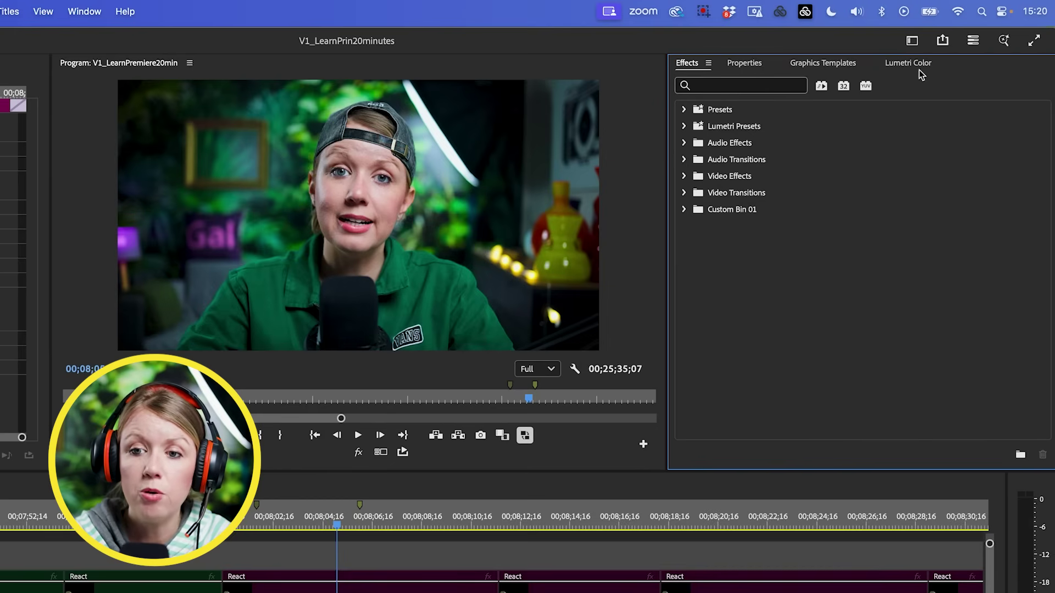
left_click(919, 65)
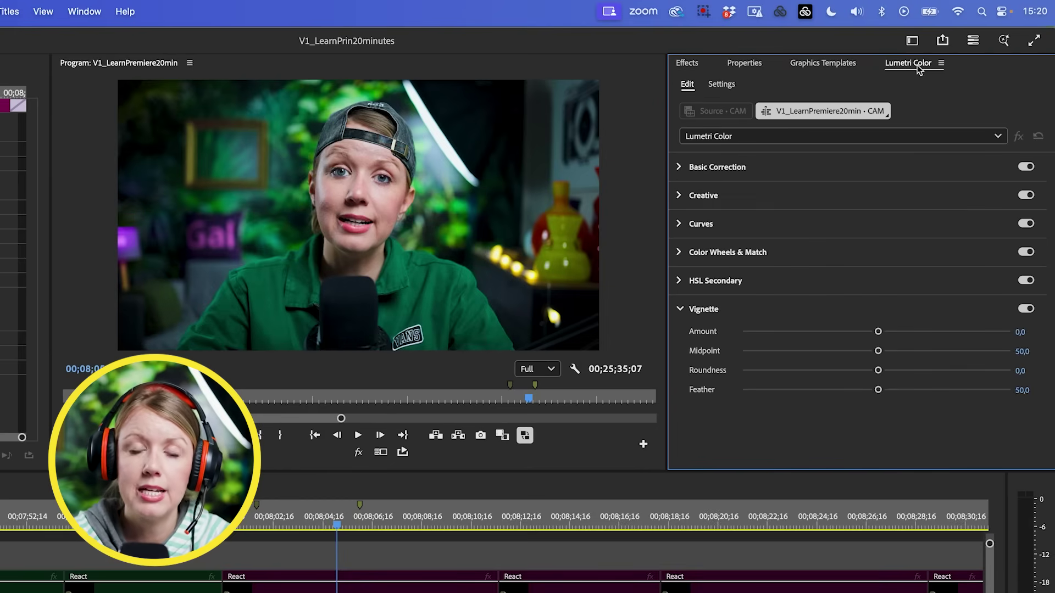
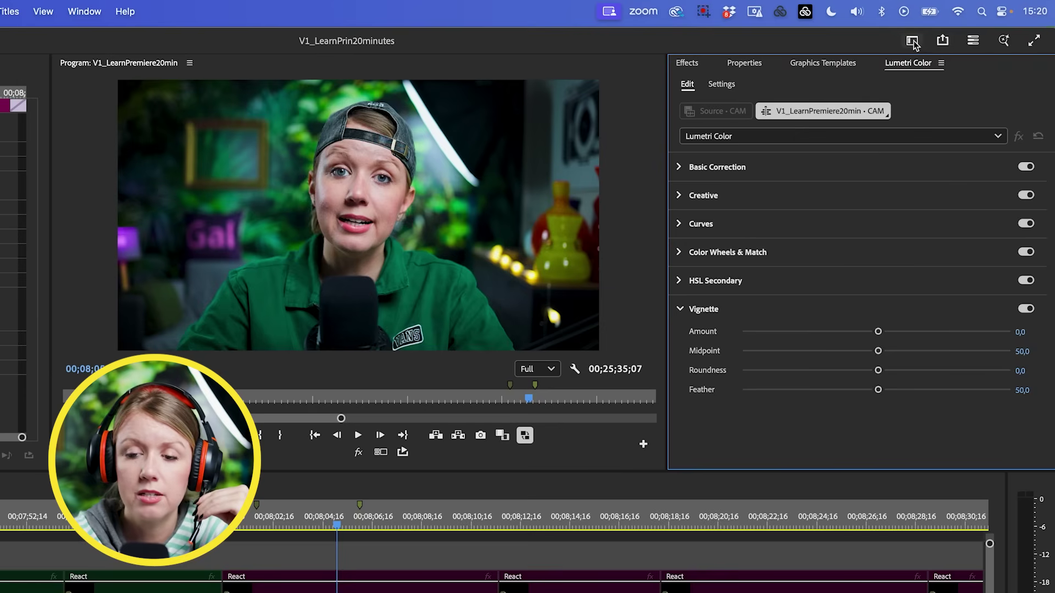
Switch to the Vertical workspace and return to DEMO WORKSPACE.
left_click(911, 42)
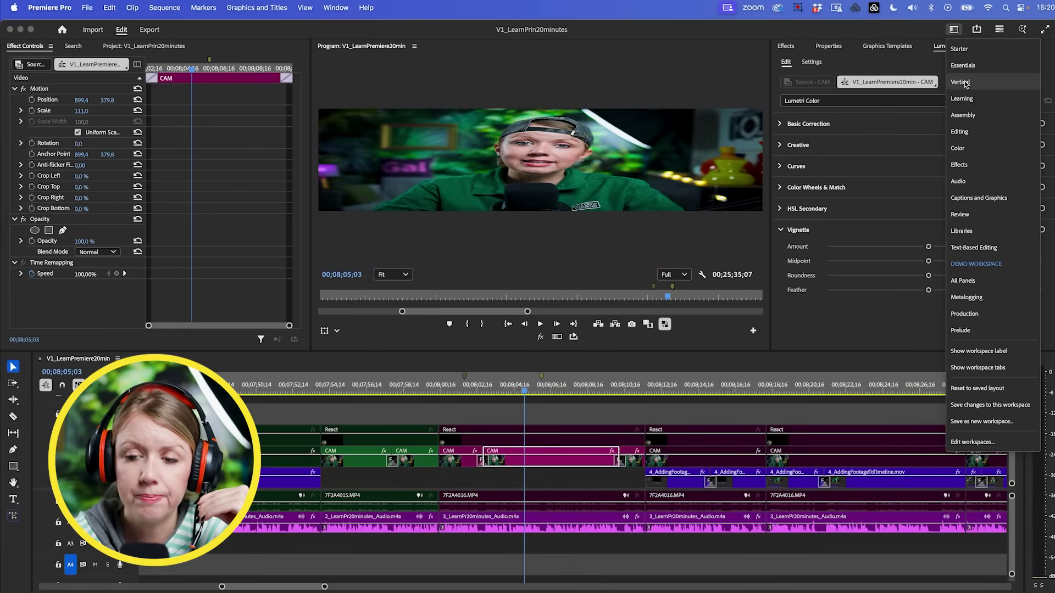
left_click(962, 83)
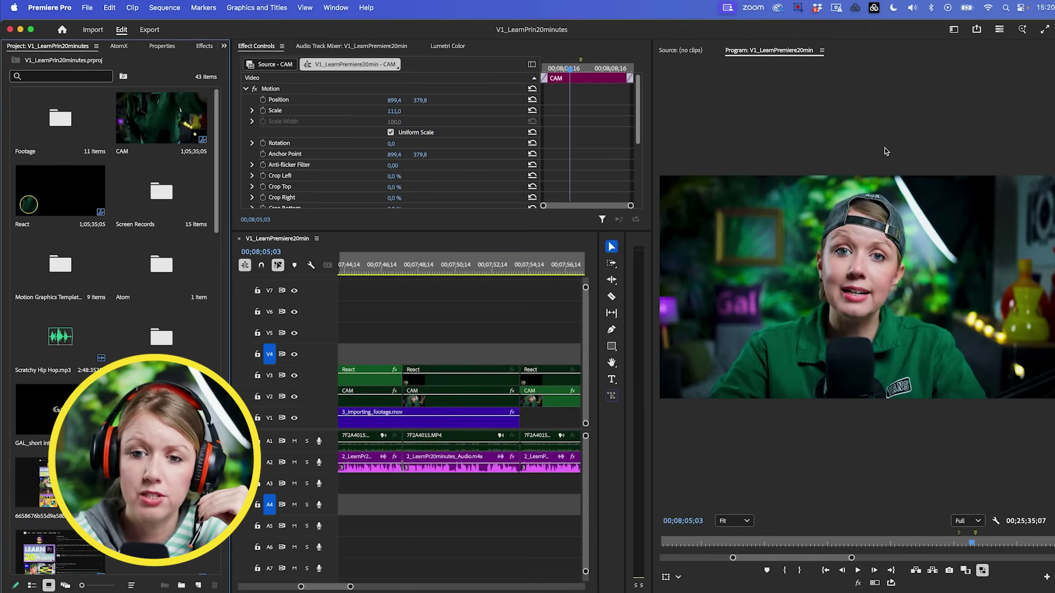
left_click(953, 30)
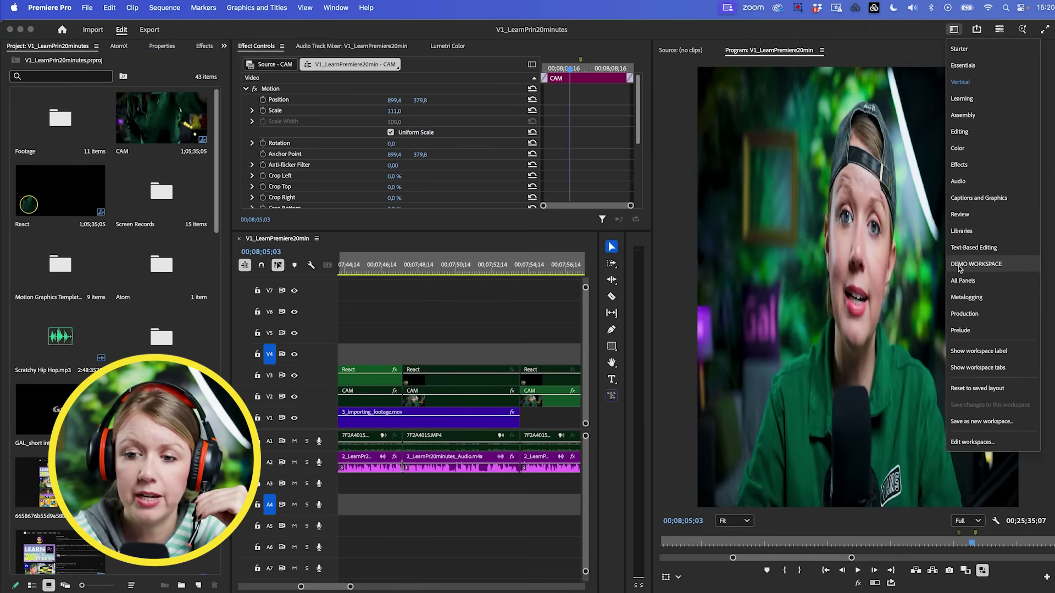
left_click(959, 265)
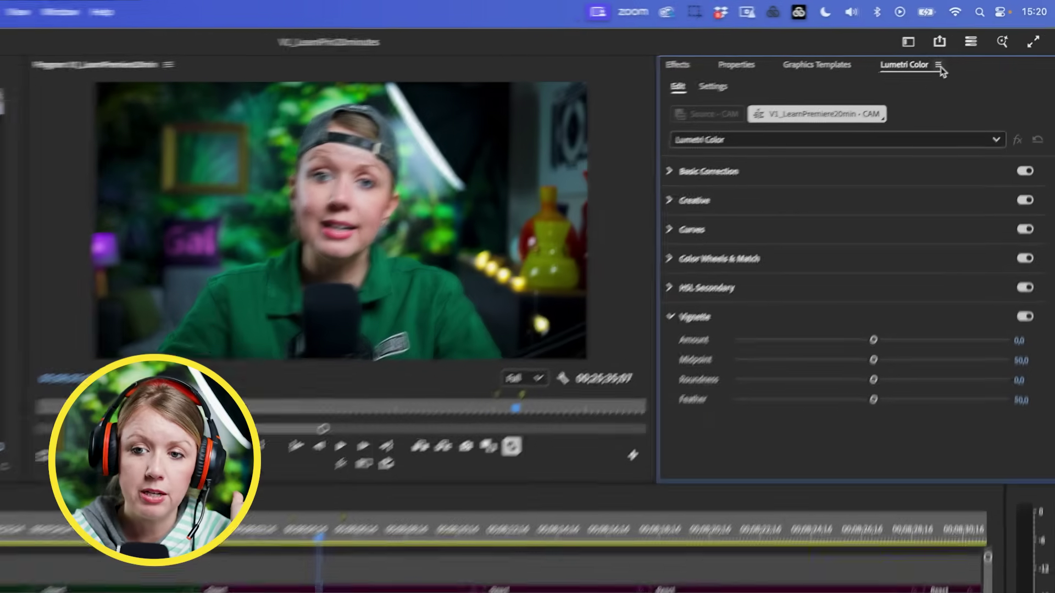
Close the Lumetri Color panel and bring the Properties panel to the front of its group.
left_click(941, 64)
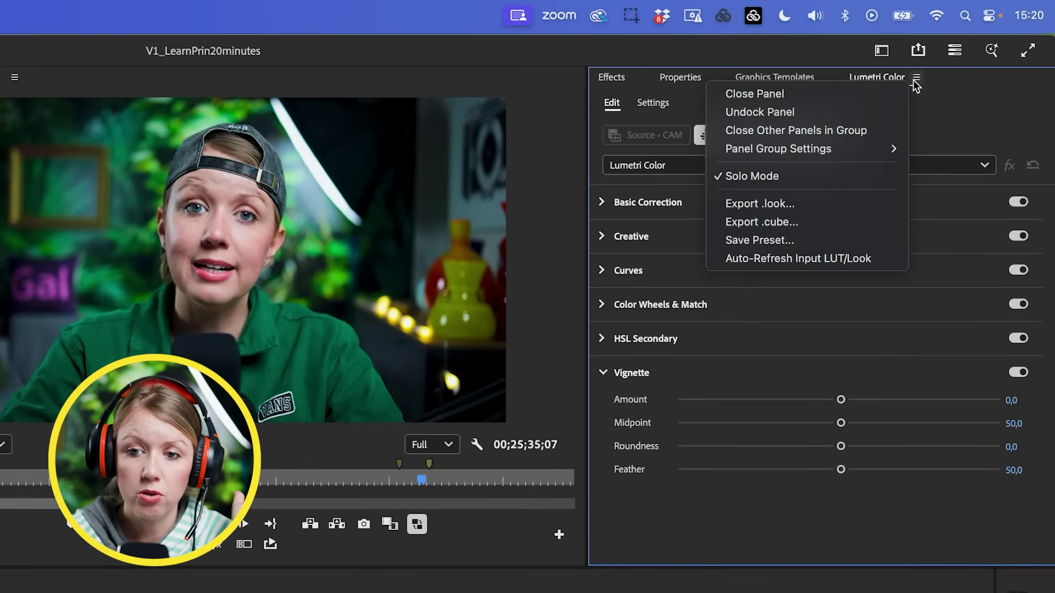
left_click(891, 95)
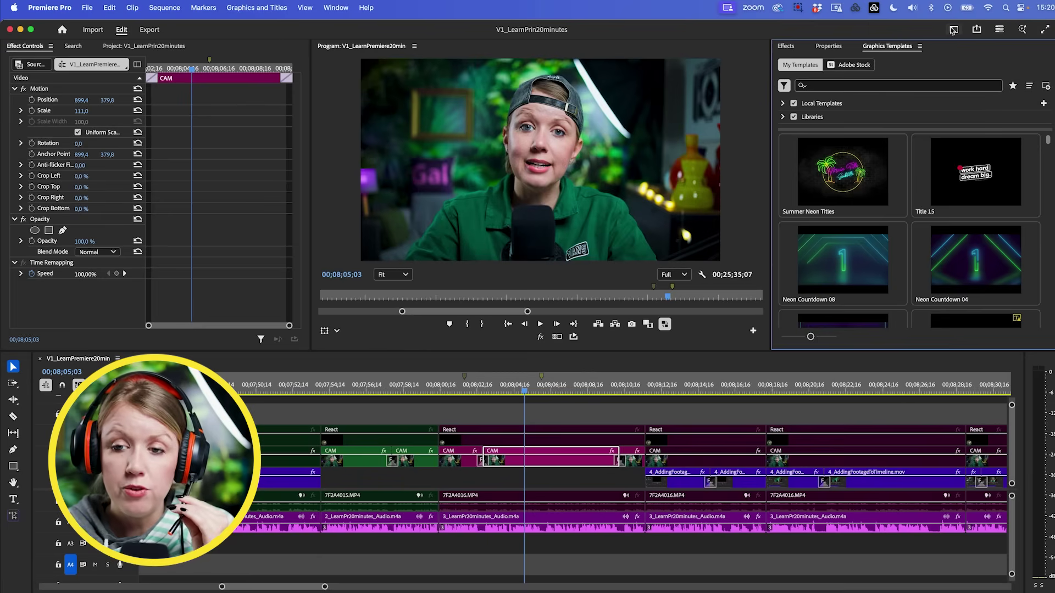
left_click(953, 29)
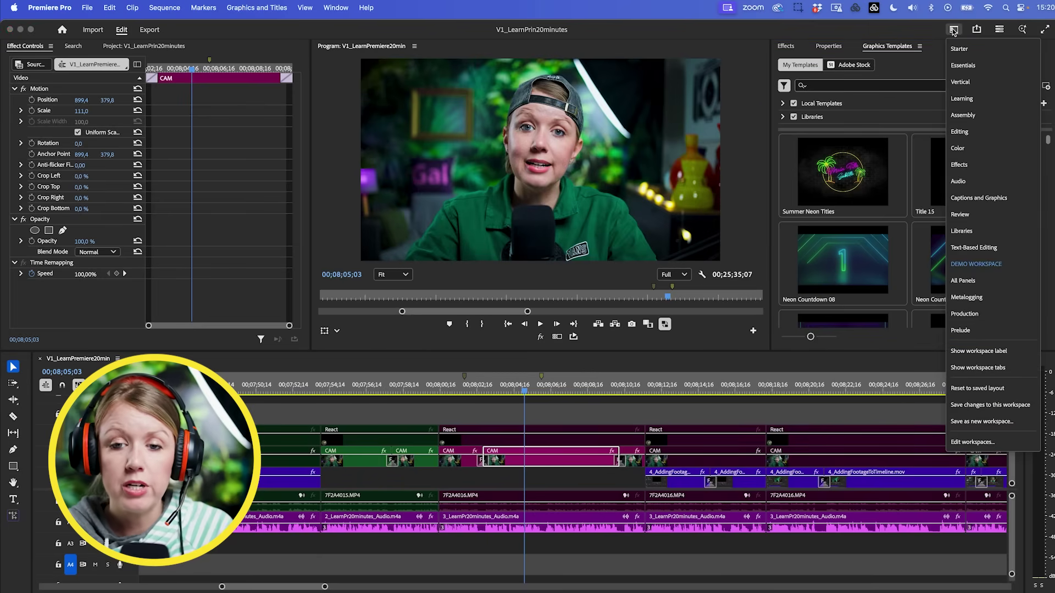
left_click(845, 47)
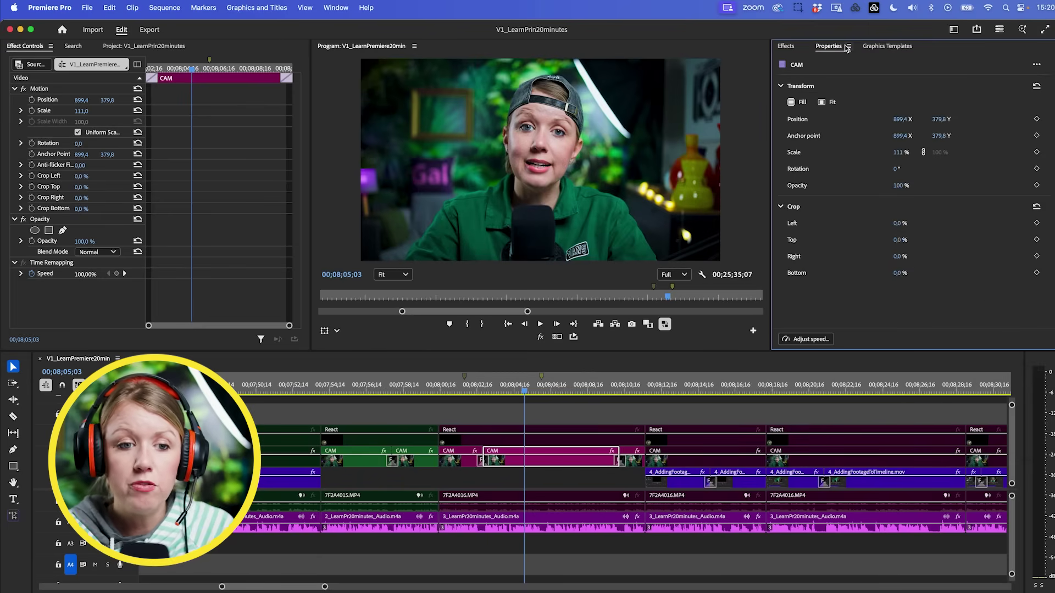
Make Project the first panel of its group, move the Effects panel between Effect Controls and Search, and show the Project panel.
left_click(132, 46)
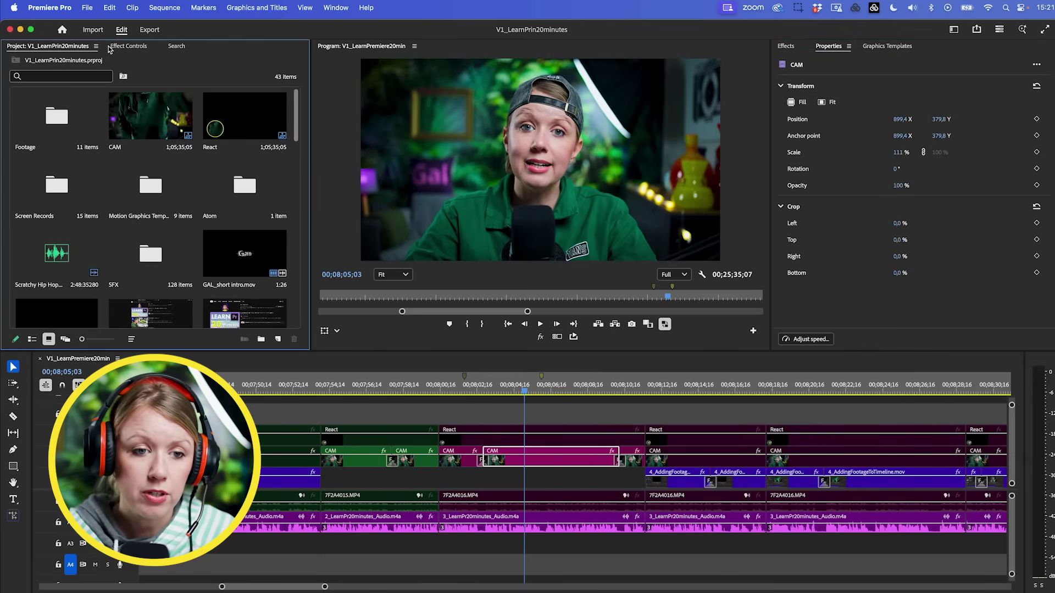
left_click(128, 46)
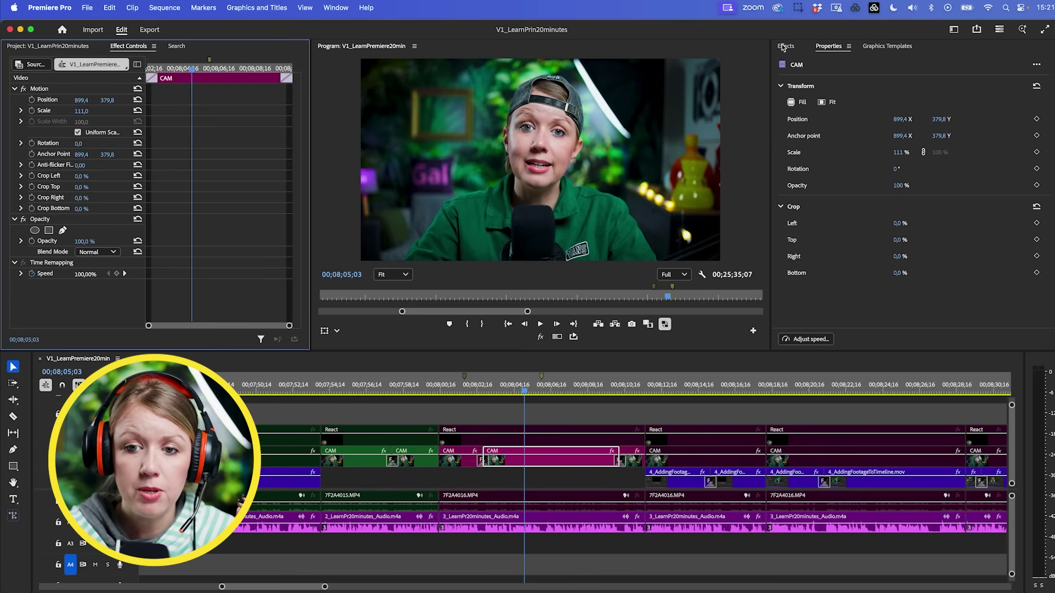
left_click_drag(785, 46, 203, 46)
left_click(80, 48)
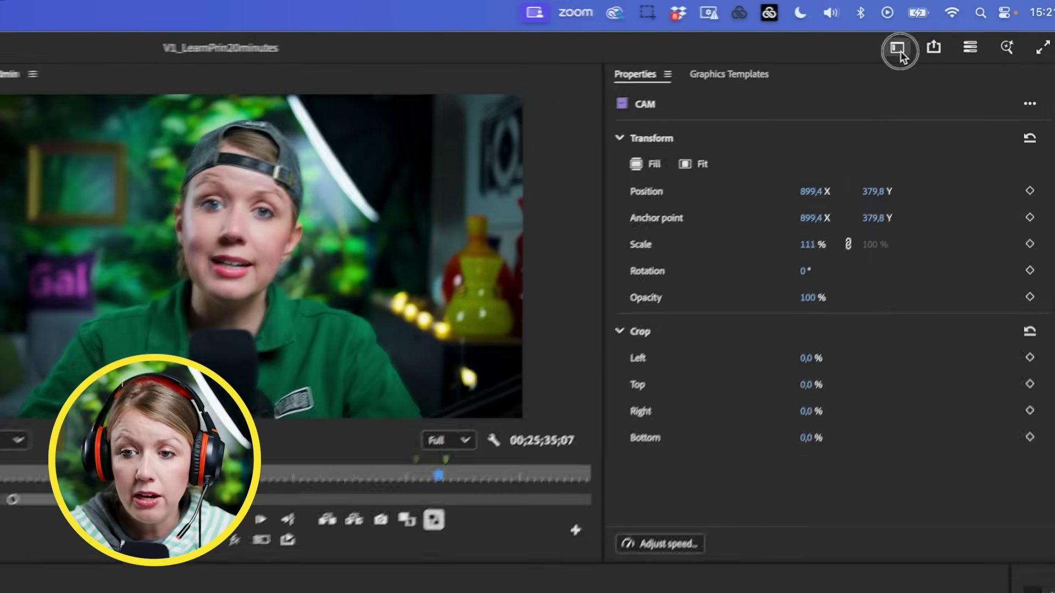
Save the current panel layout as a new workspace named DEFAULT and check the list of workspaces.
left_click(954, 29)
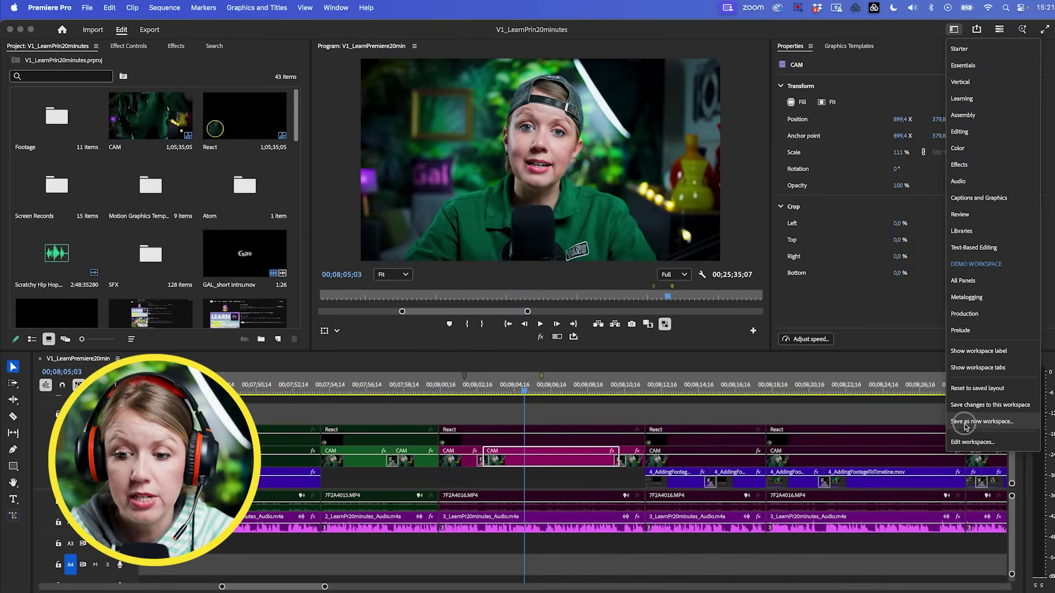
left_click(967, 425)
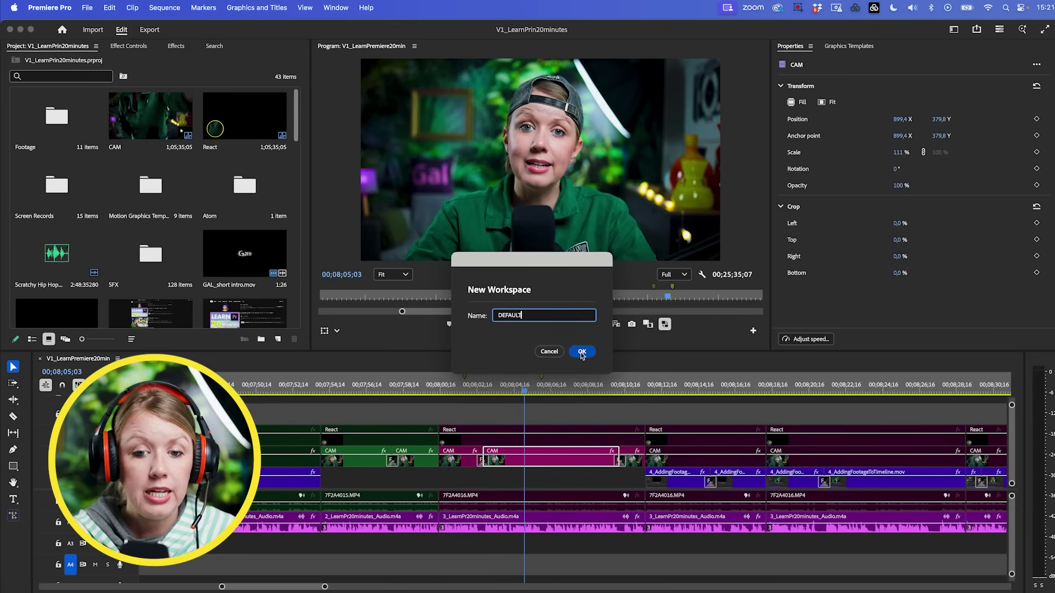
left_click(581, 352)
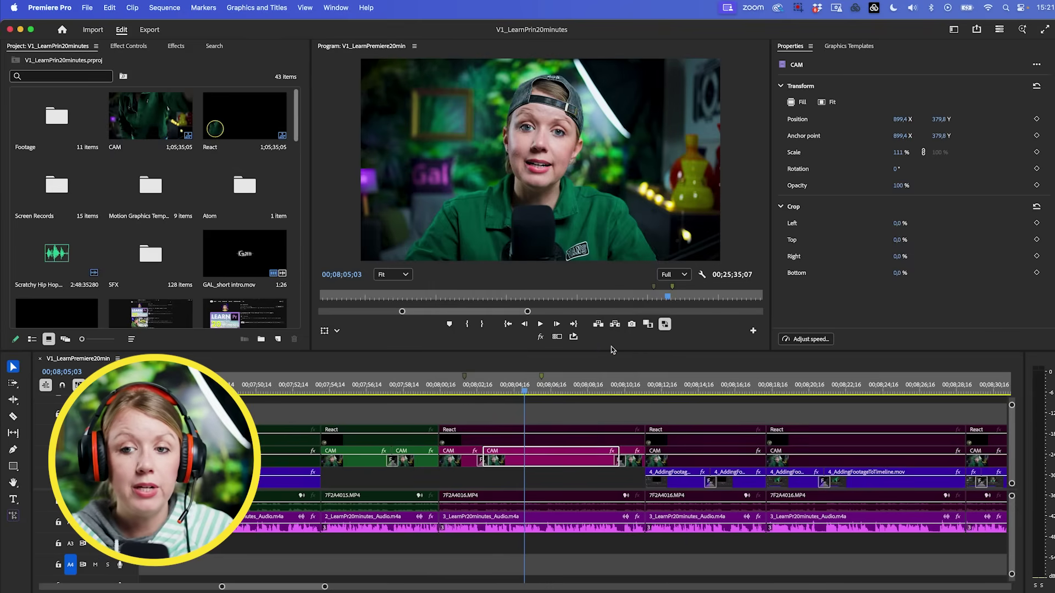
left_click(954, 30)
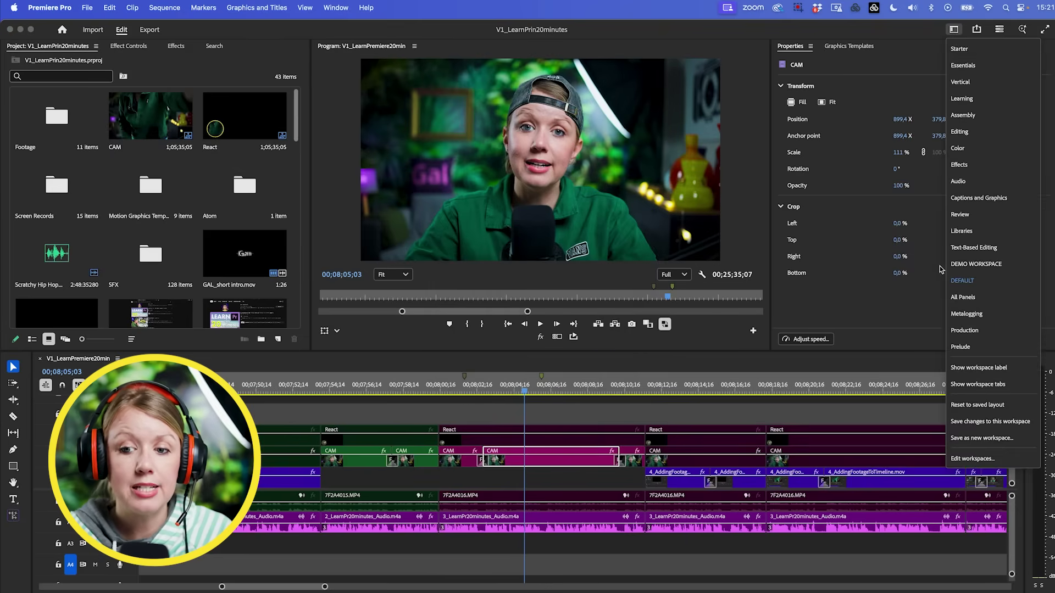